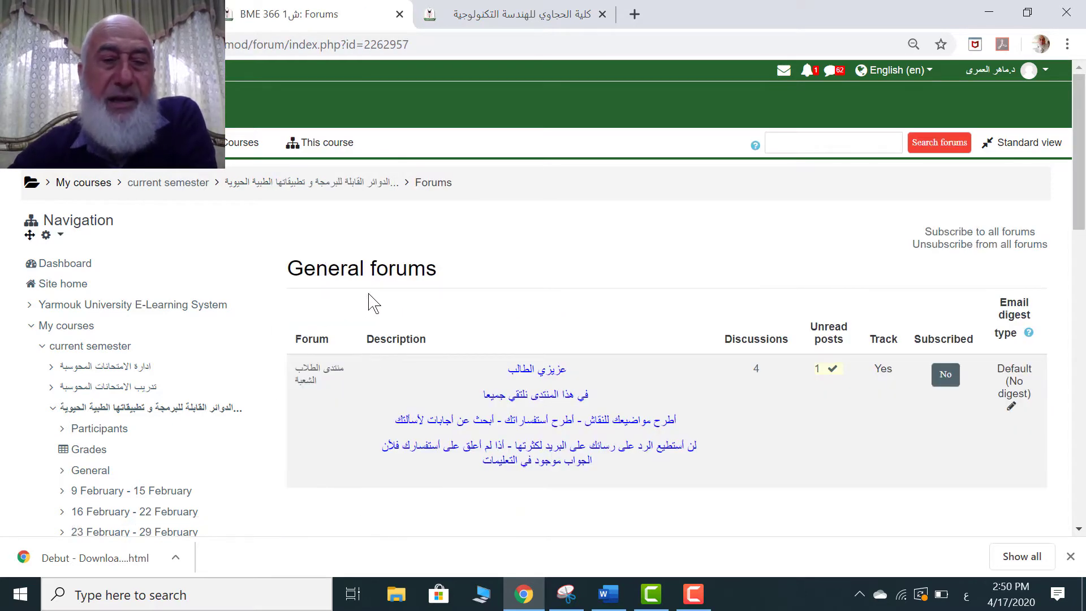
Open the student forum منتدى الطلاب الشعبة and read through its discussion الحصة 24.
scroll(373, 304, down, 2)
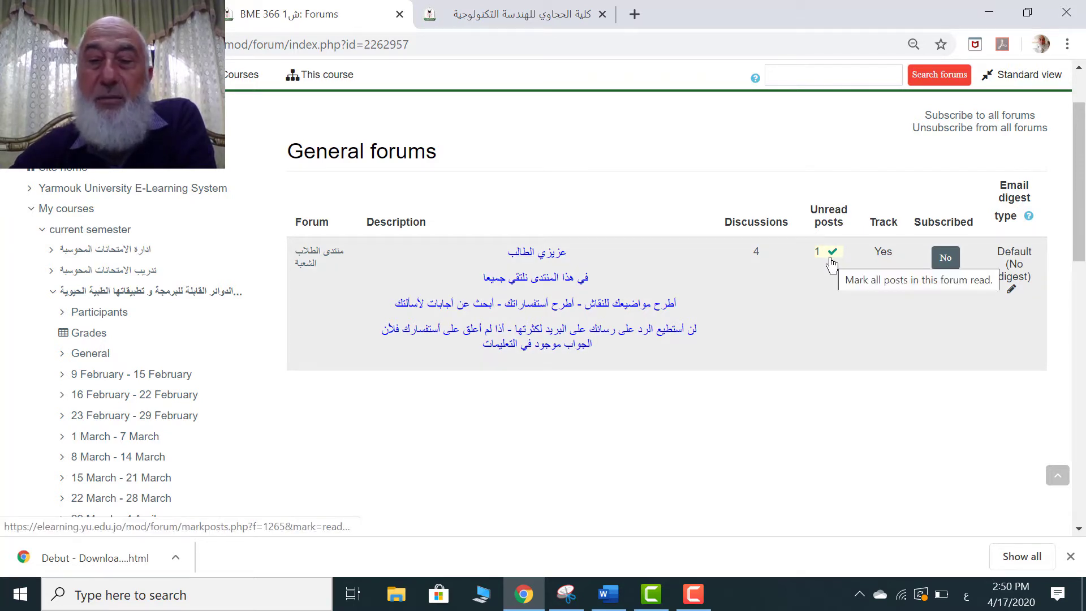
click(327, 262)
scroll(396, 277, down, 3)
scroll(396, 277, down, 1)
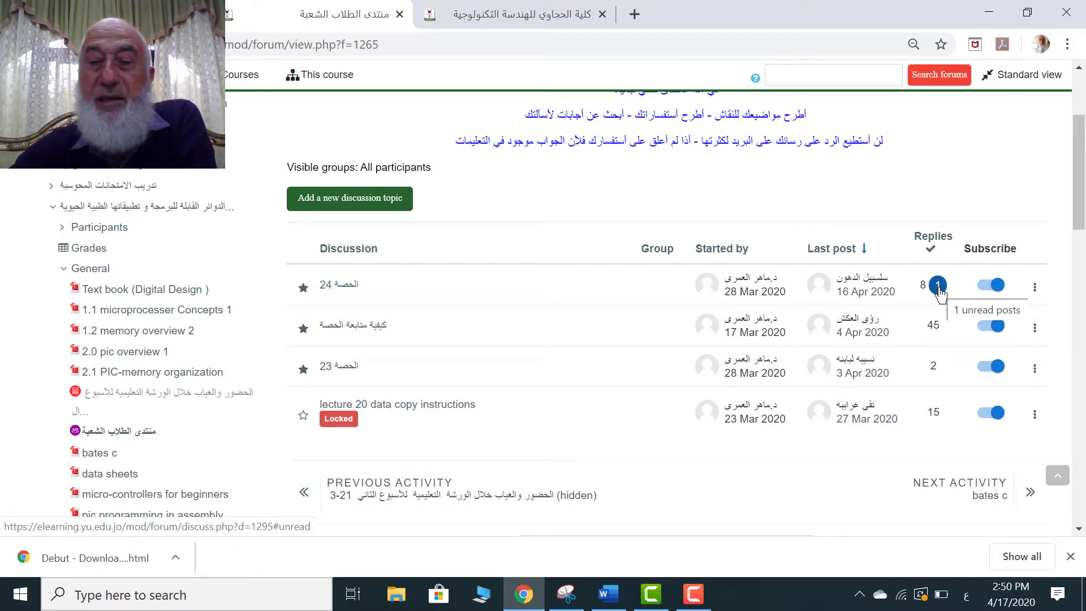
click(341, 286)
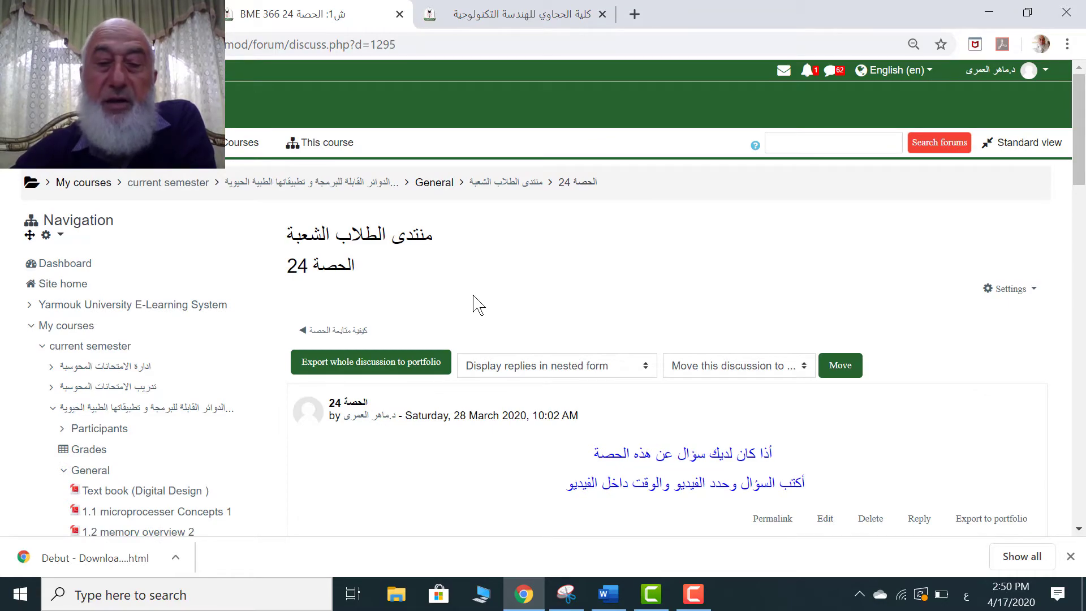
scroll(475, 303, down, 8)
scroll(475, 303, down, 12)
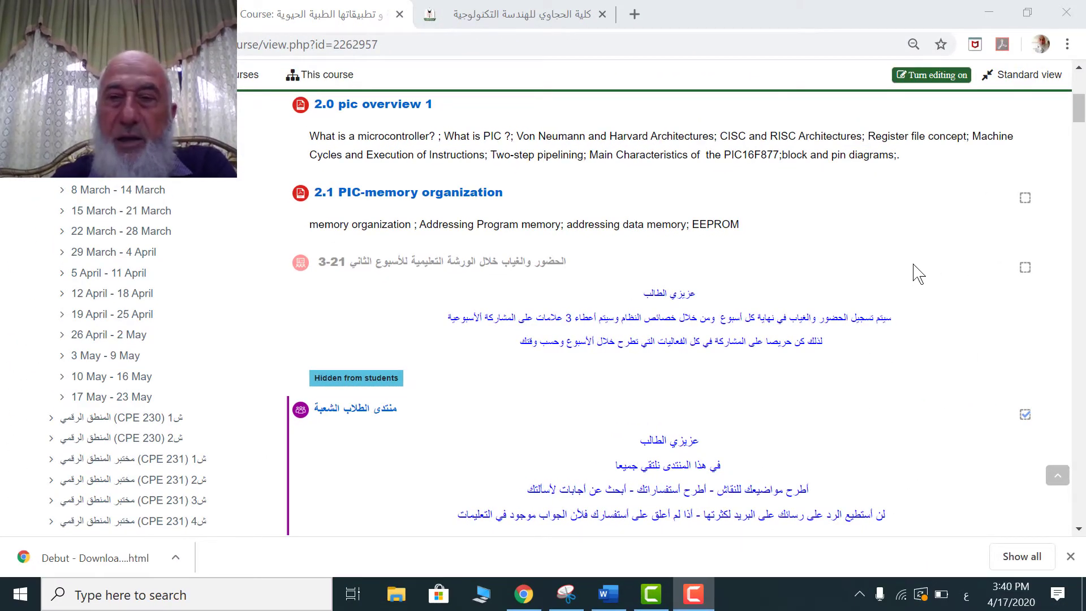
Turn on course editing and start adding a Forum activity to the 9 February - 15 February section.
click(939, 86)
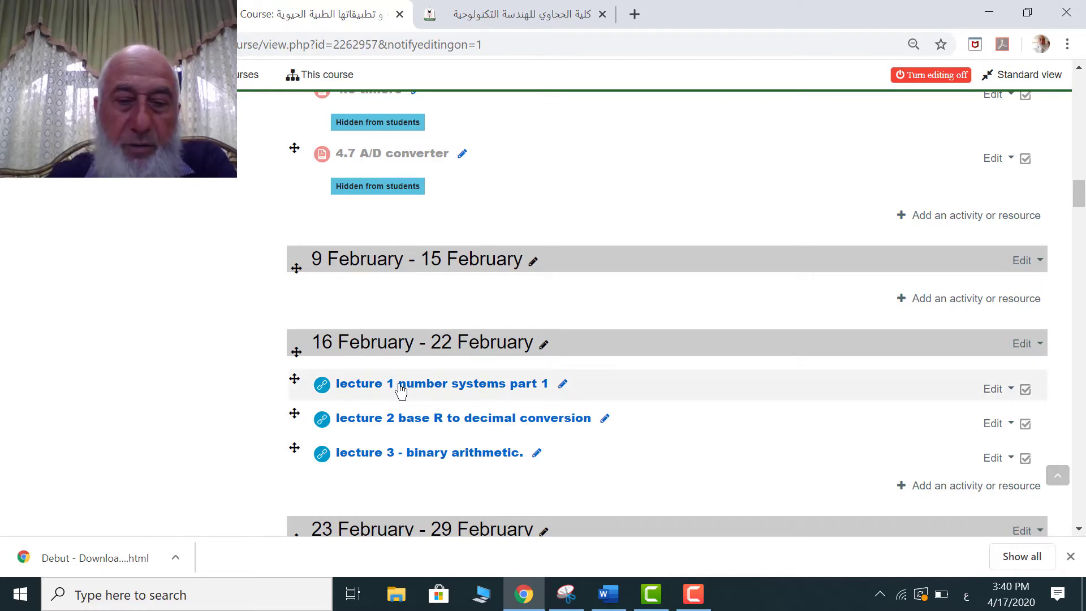
click(979, 306)
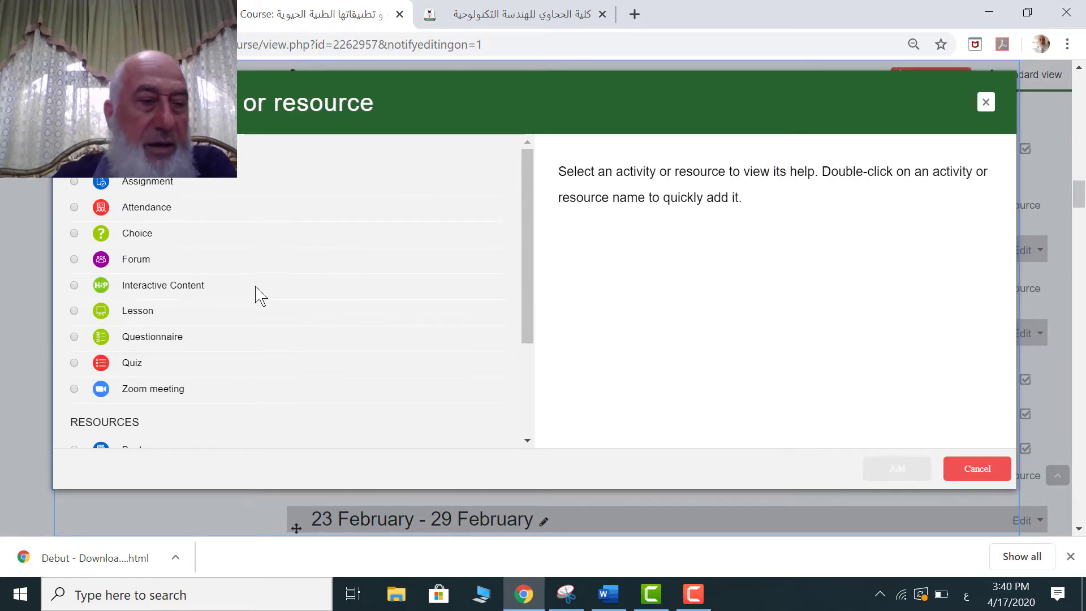
click(74, 259)
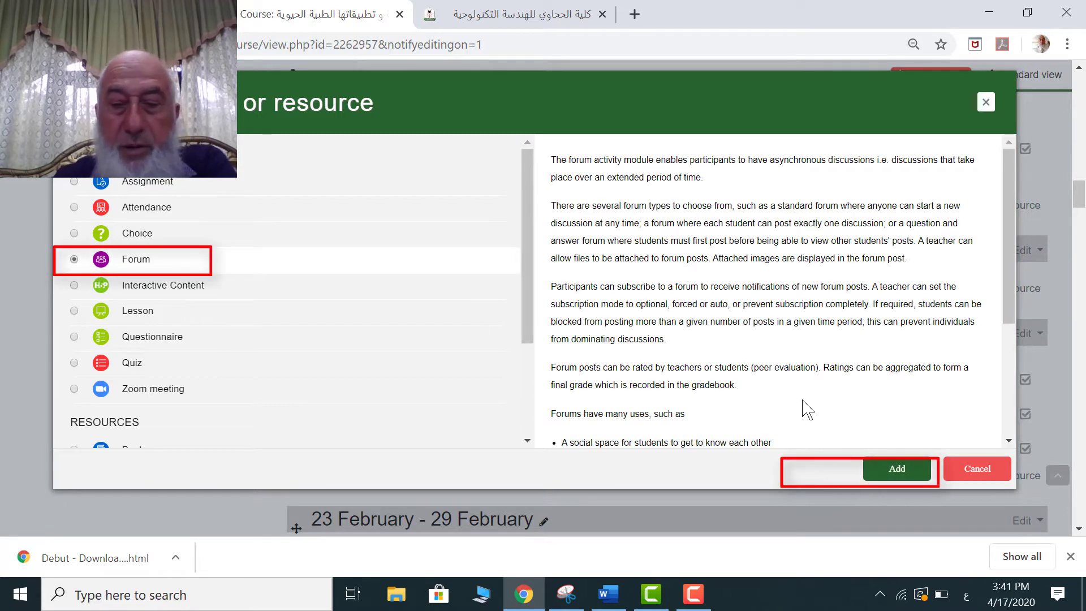
click(900, 472)
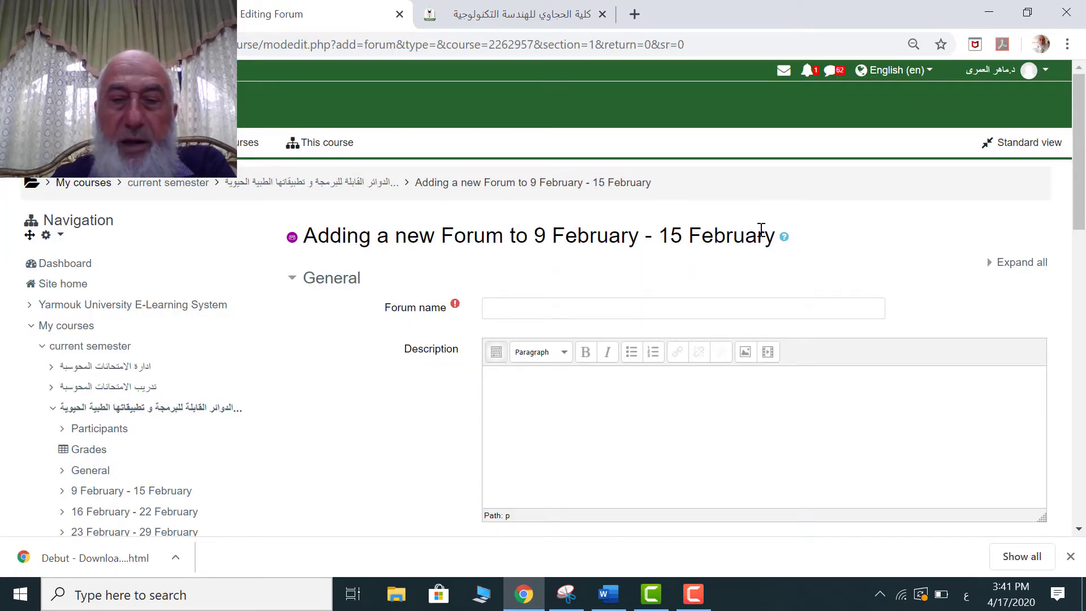
Name the forum منتدى 366, enter the description شارك معنا في النقاش, and enable displaying the description on the course page.
click(548, 312)
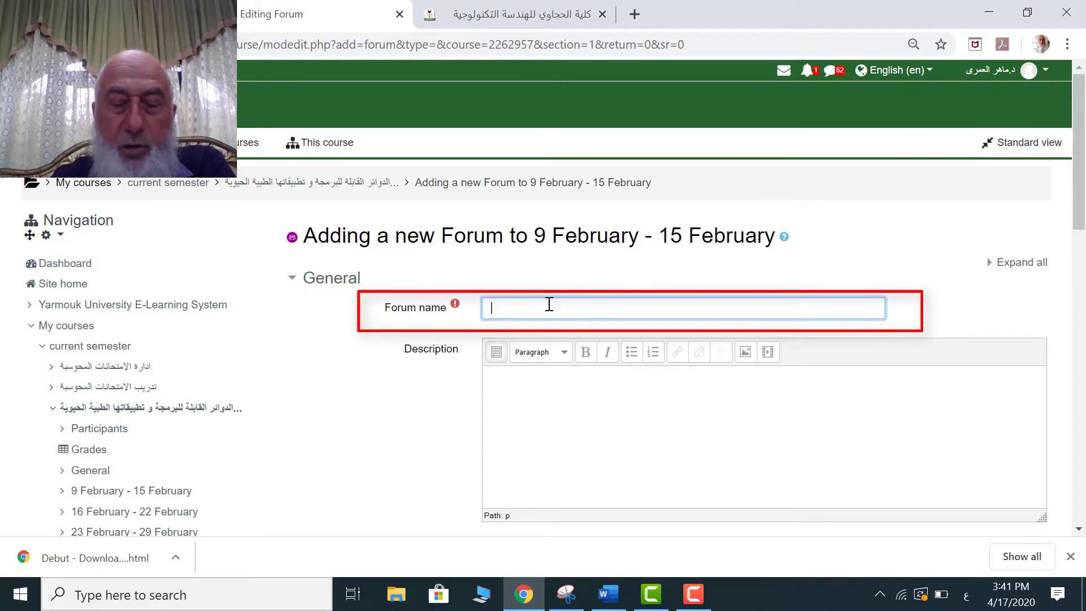
click(549, 386)
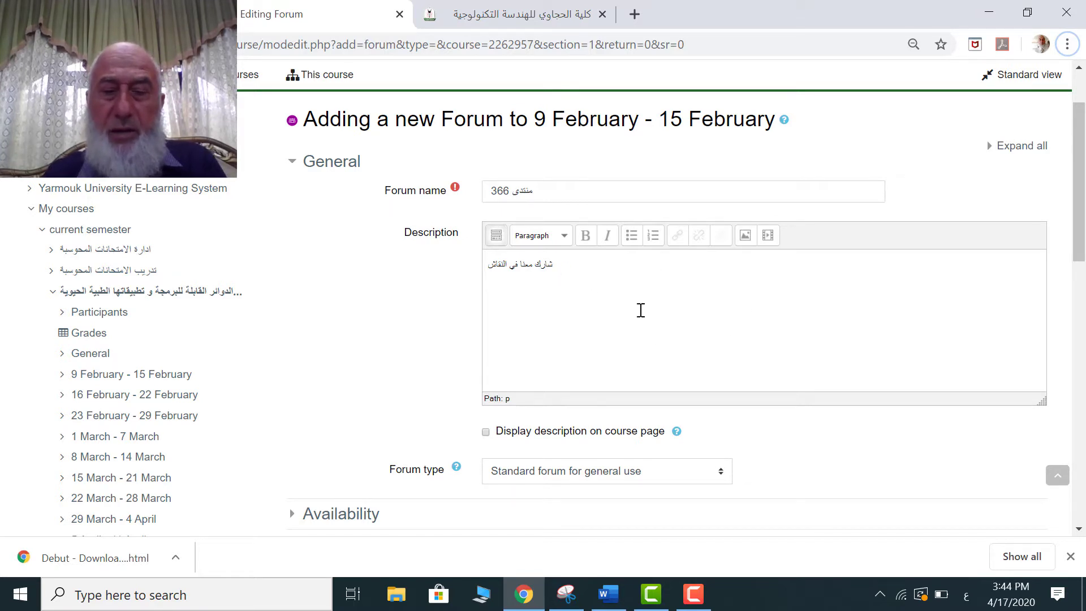
click(486, 432)
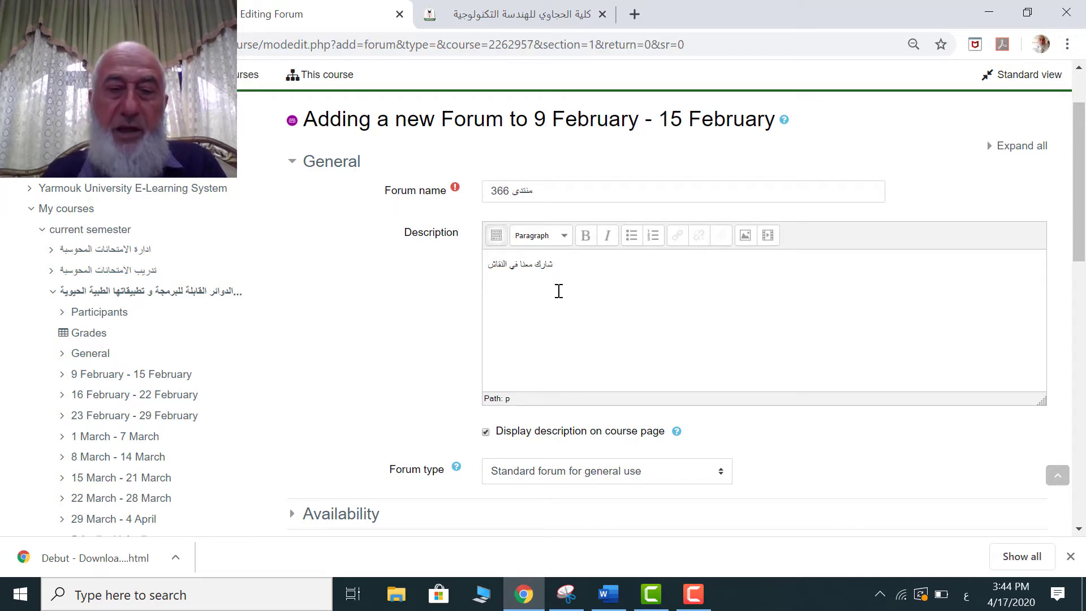
Format the forum description text as centred, size 5 (18pt), bold and blue.
triple_click(527, 266)
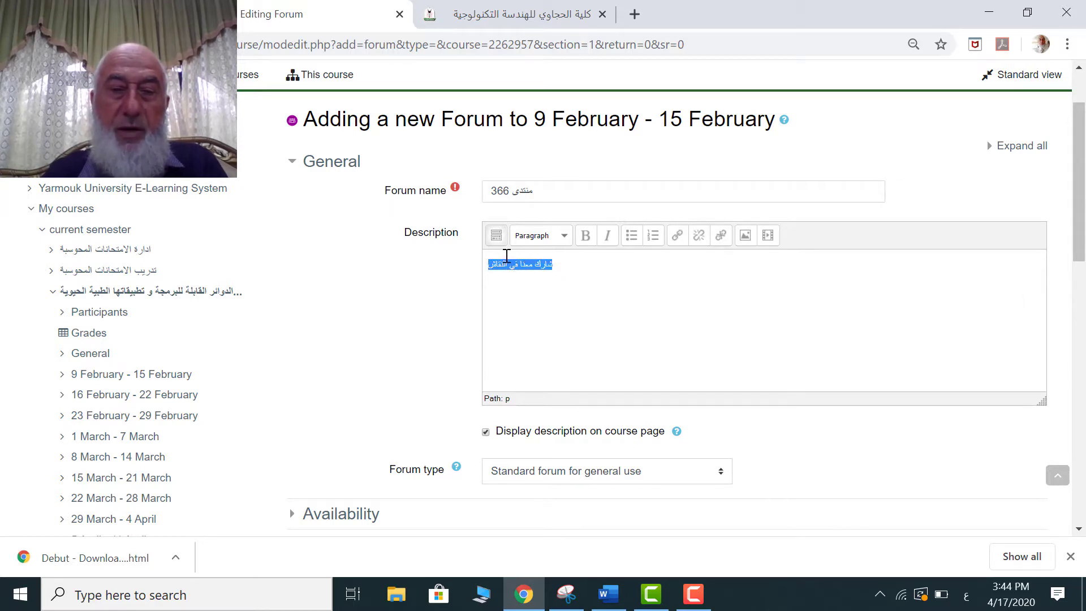
click(496, 235)
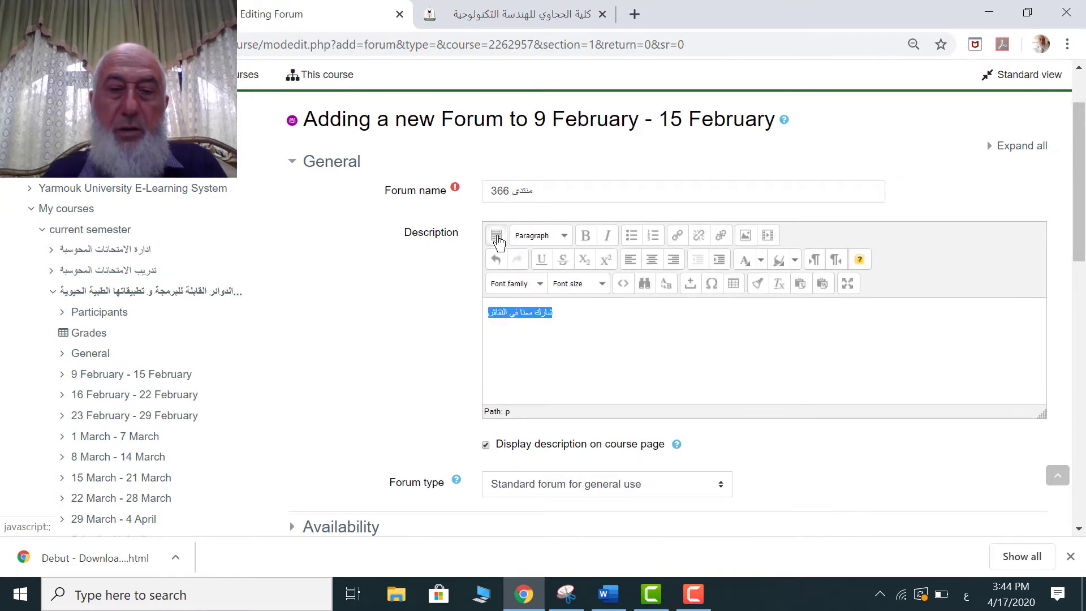
click(652, 260)
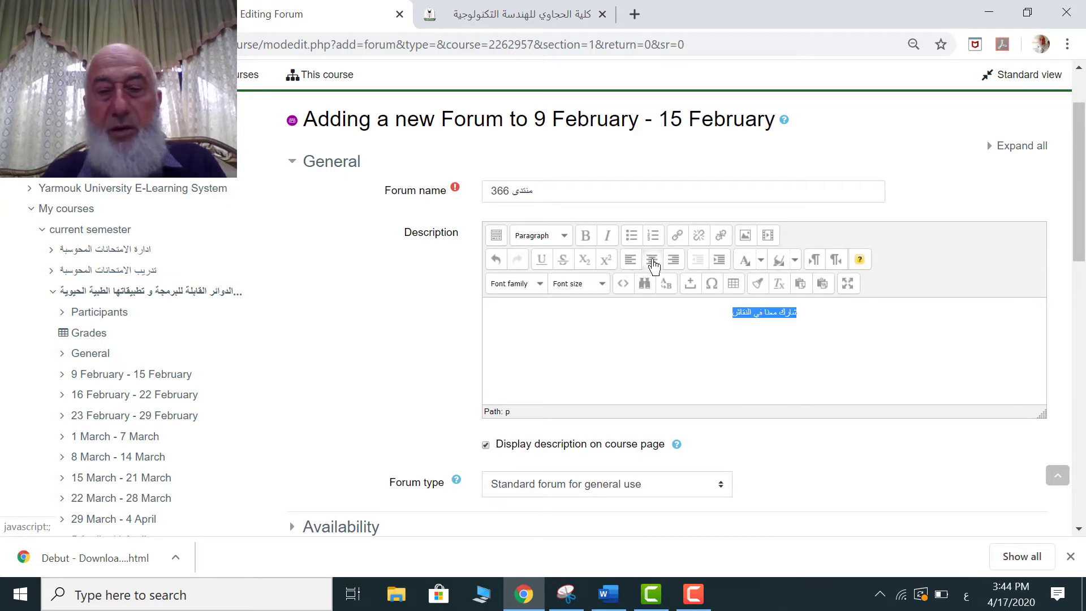
click(602, 284)
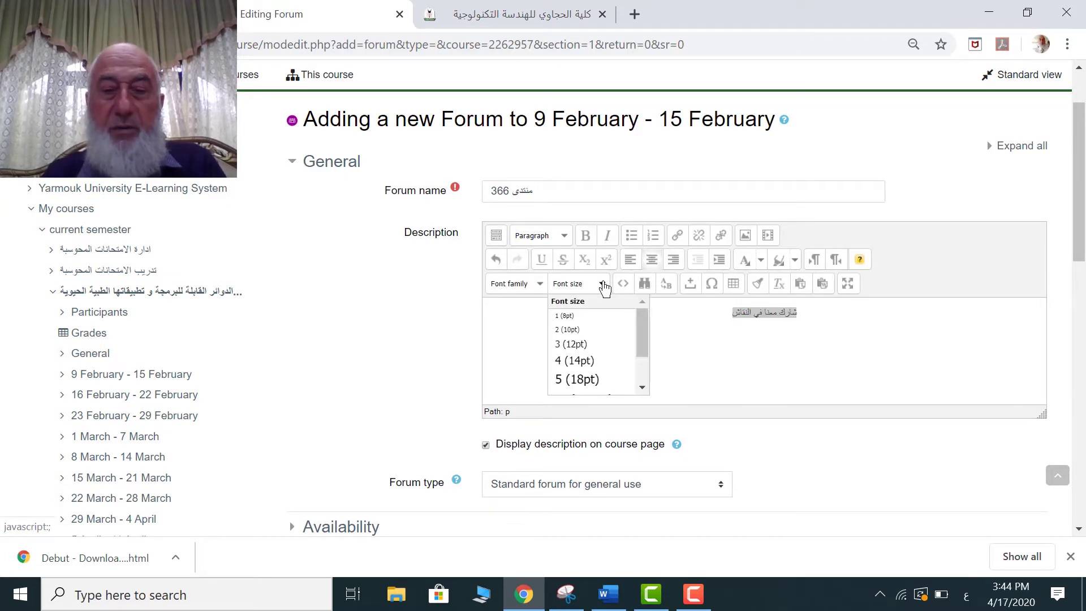
click(588, 381)
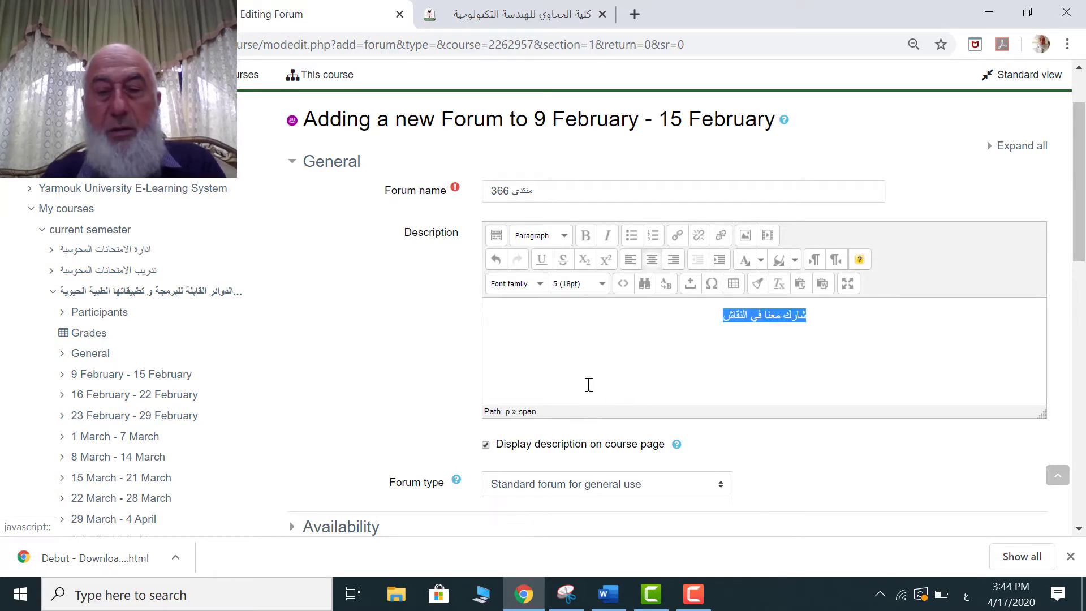
click(587, 236)
click(646, 331)
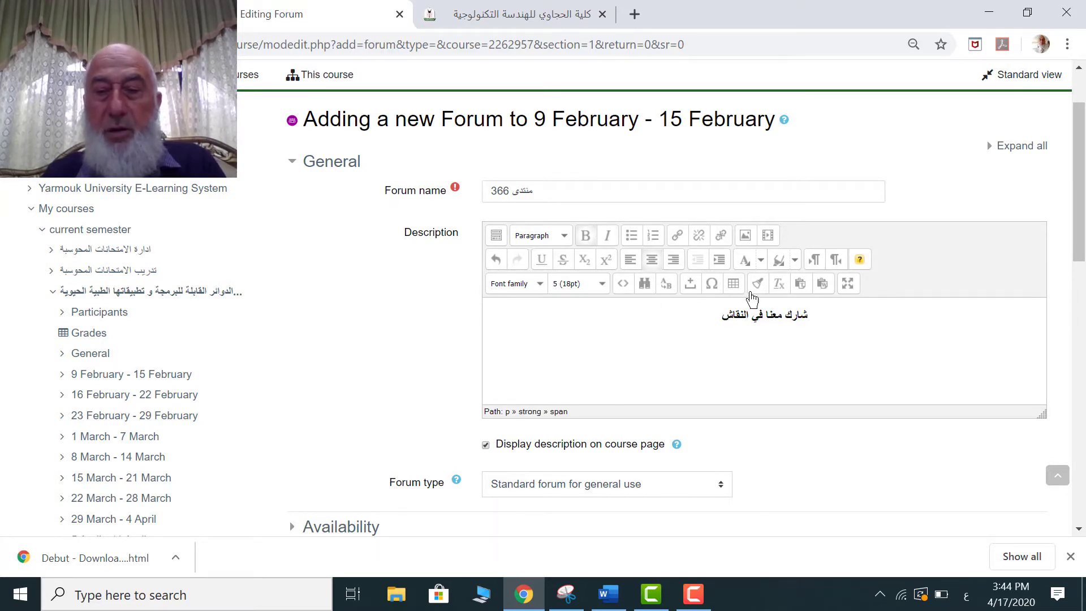
triple_click(784, 320)
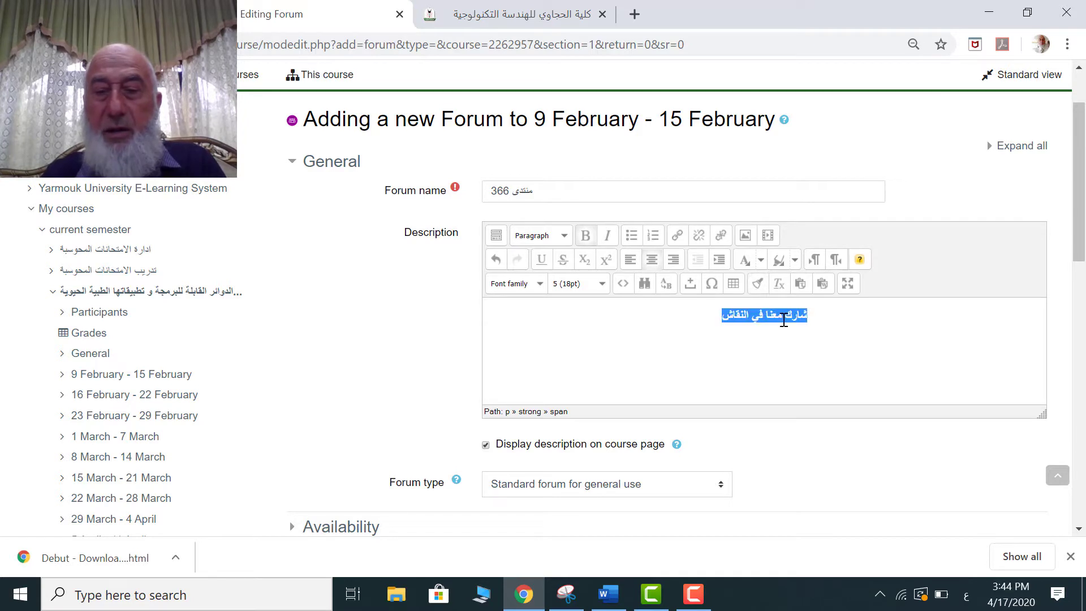
click(761, 259)
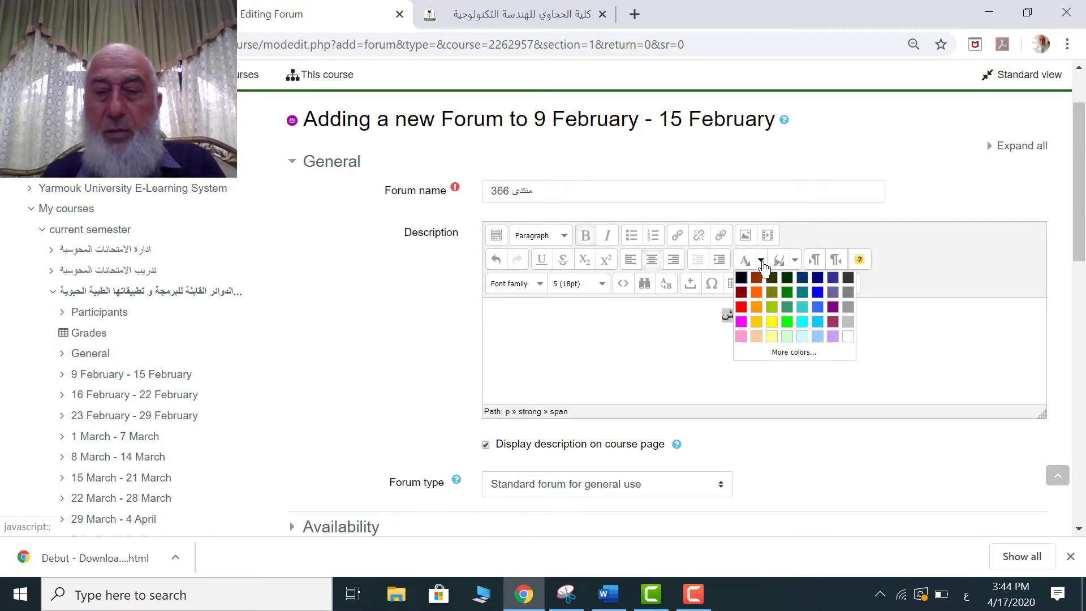
click(821, 293)
Save the new forum with the remaining settings at their defaults and display it.
scroll(627, 330, down, 5)
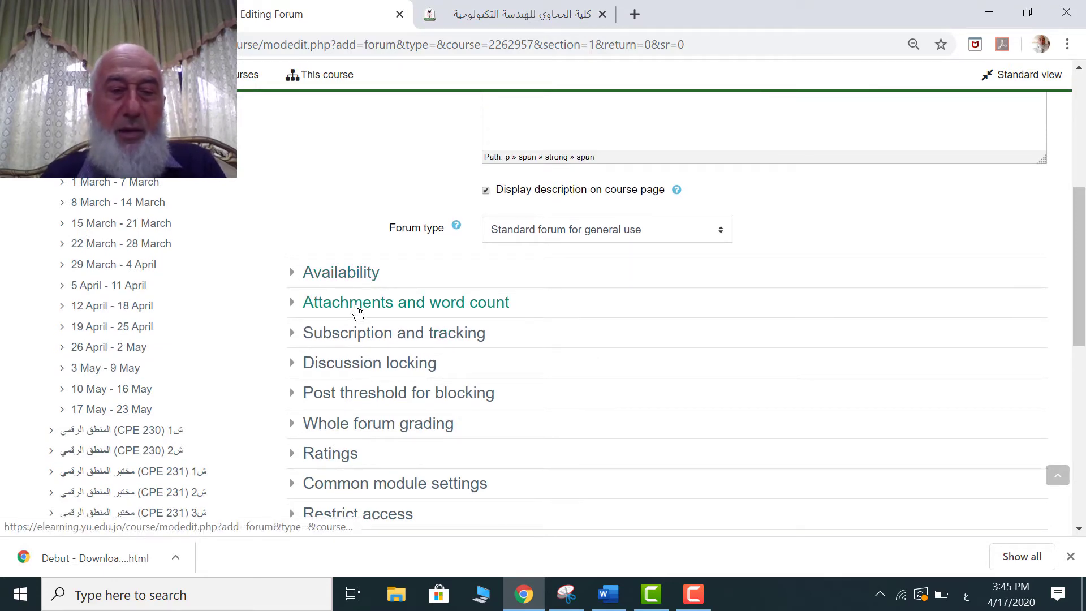
scroll(364, 369, down, 3)
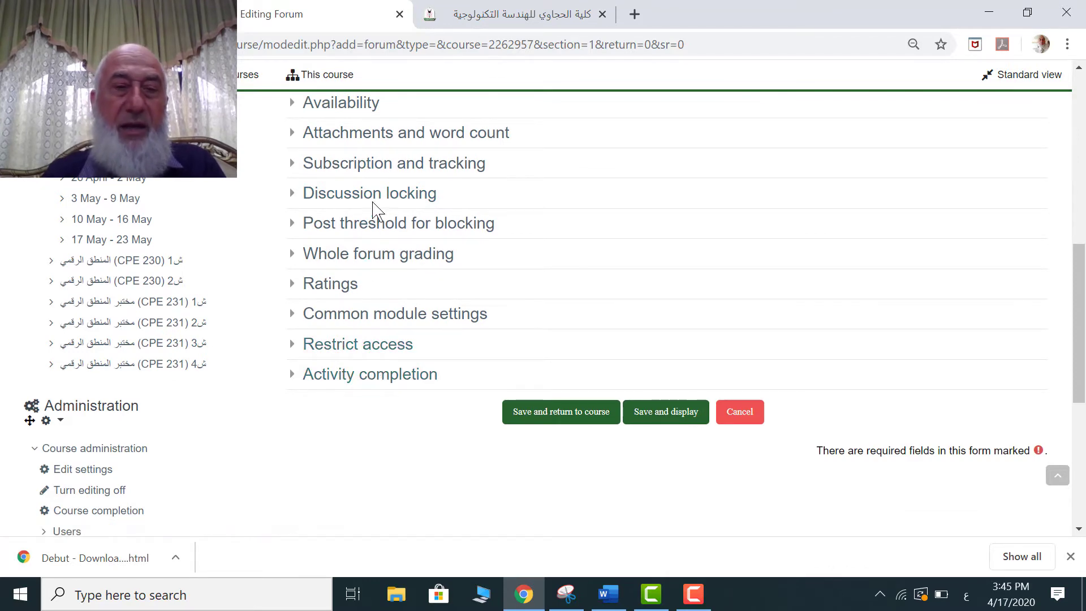
scroll(376, 213, up, 3)
scroll(372, 211, down, 4)
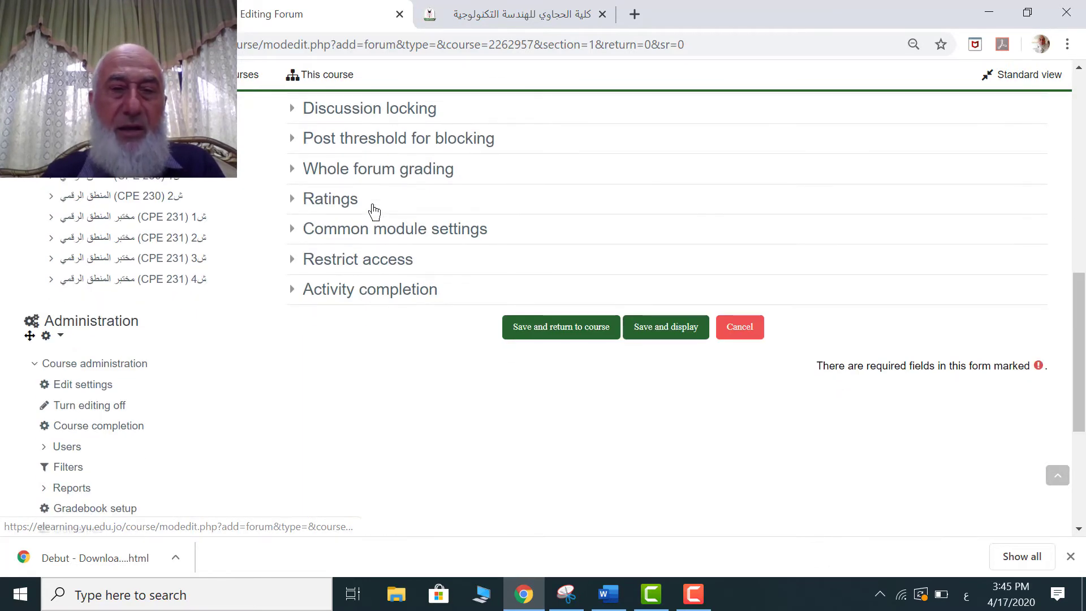
scroll(375, 213, up, 2)
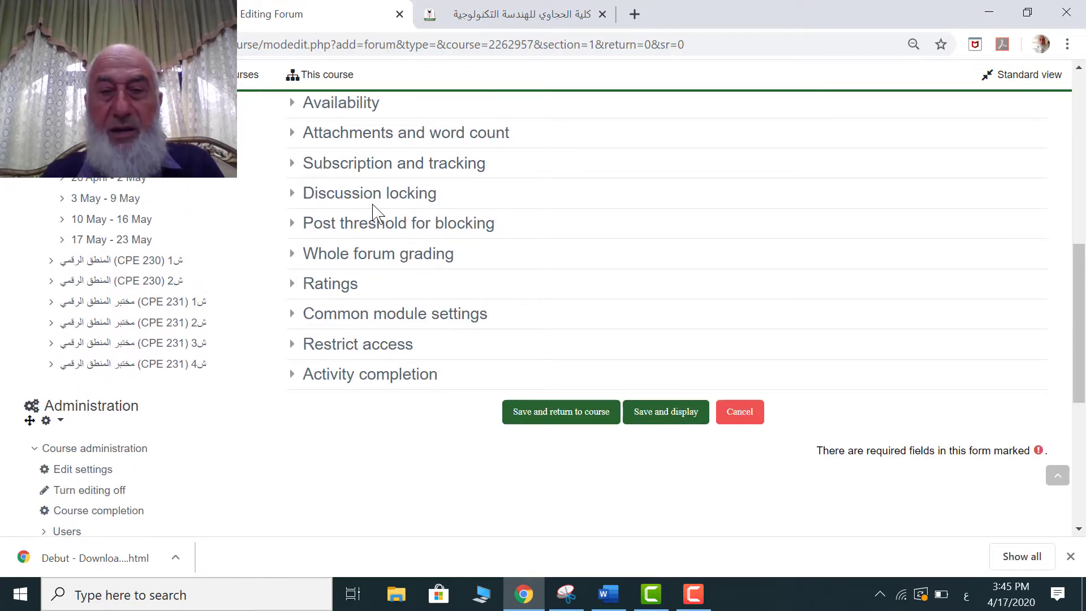
scroll(375, 212, up, 2)
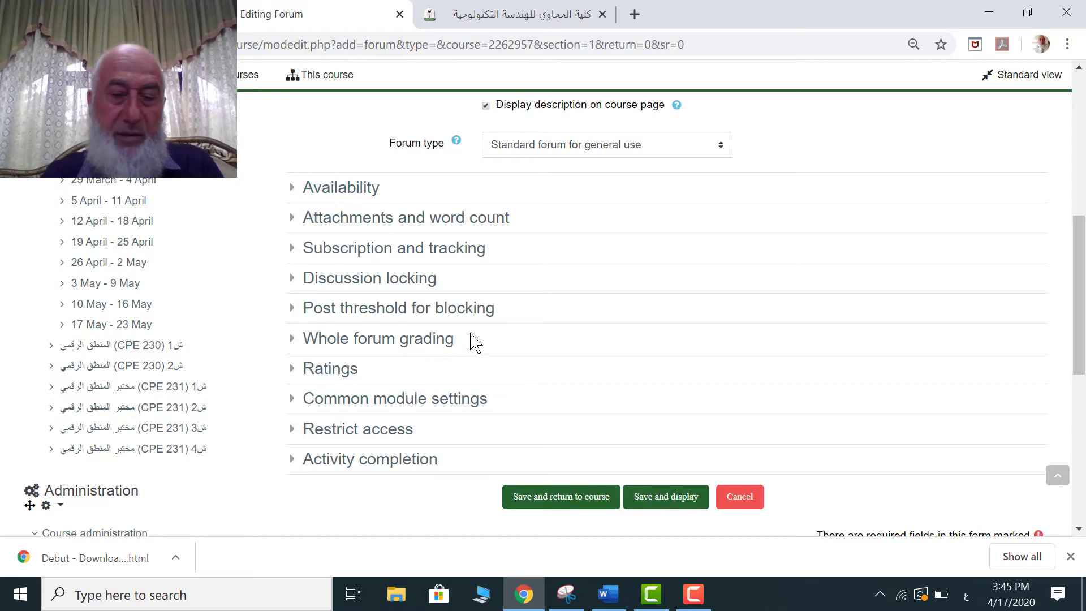
click(681, 505)
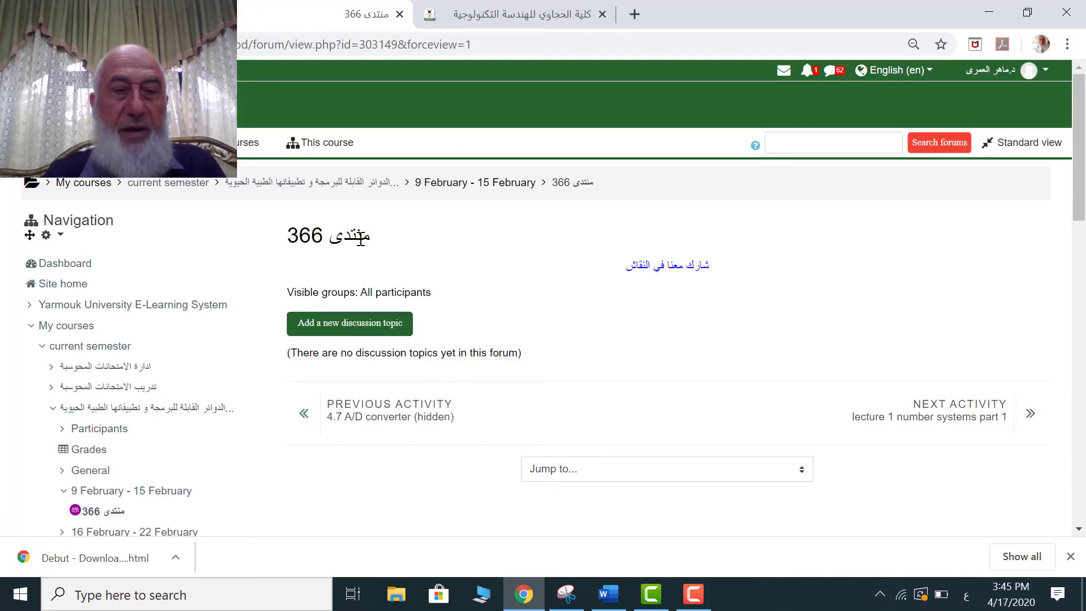
Return to the course page and open the forum منتدى 366 from the 9 February - 15 February section.
click(376, 189)
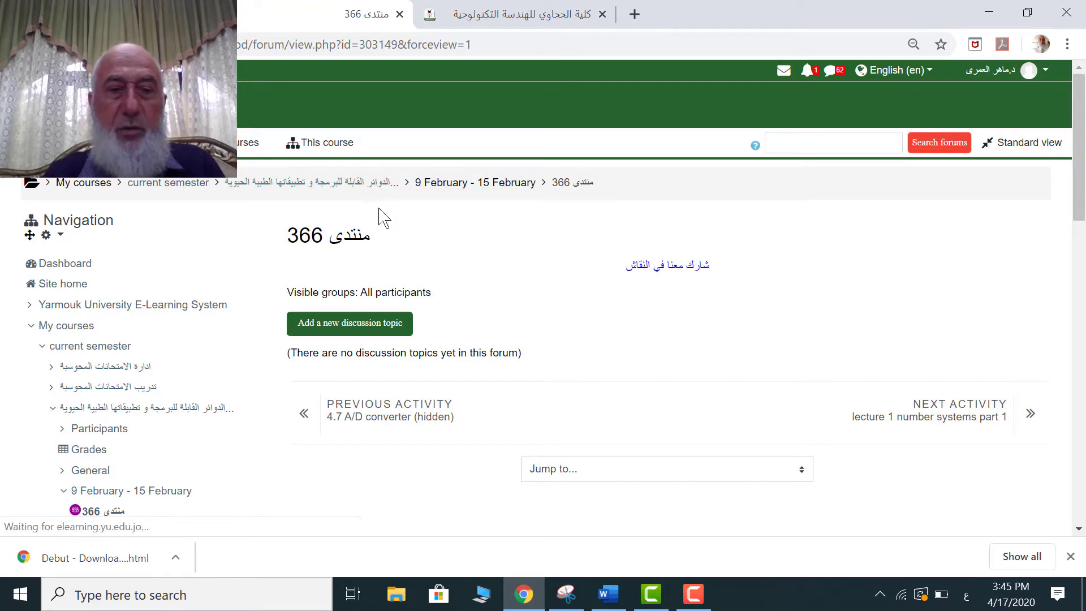
scroll(462, 282, down, 15)
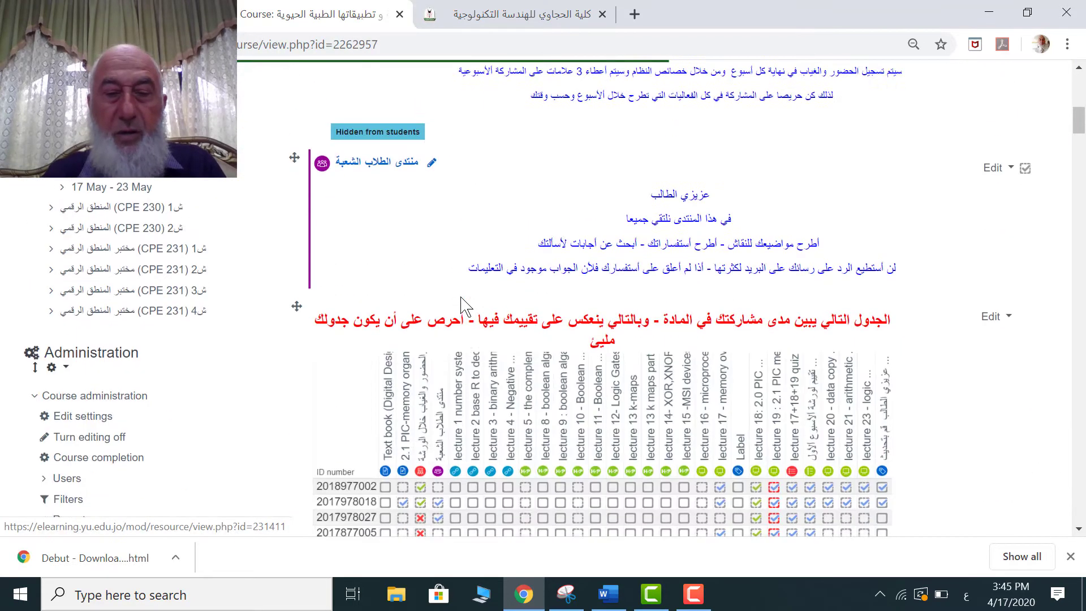
scroll(462, 295, down, 15)
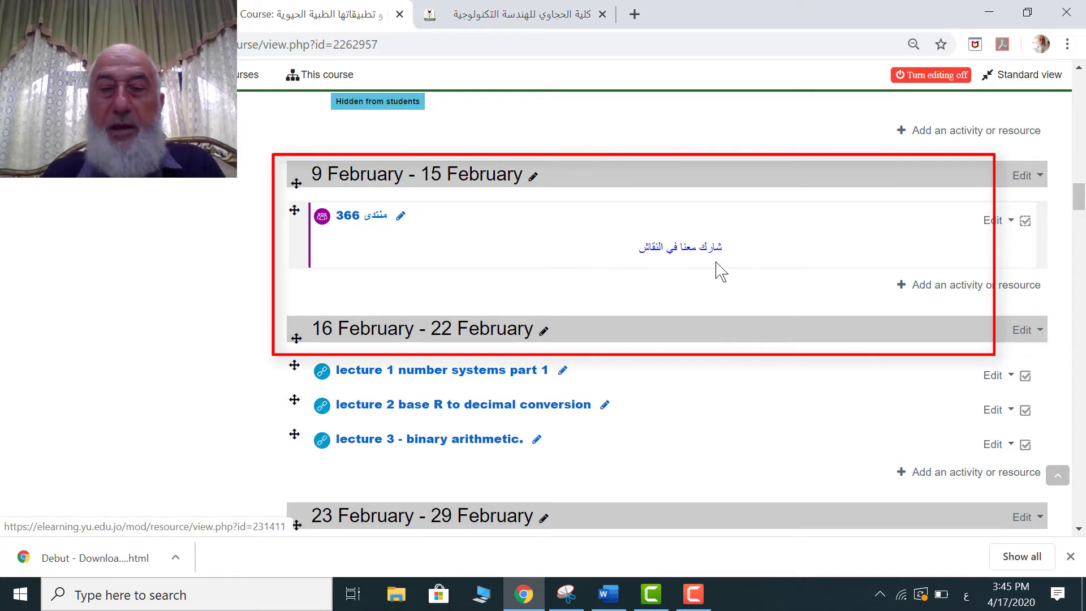
click(377, 224)
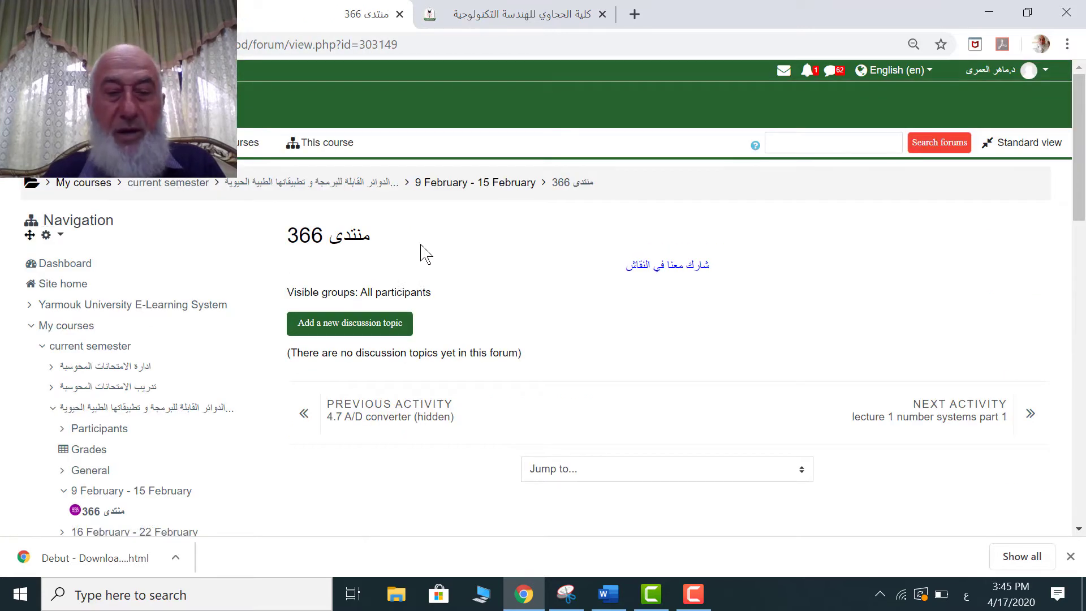
Post a new discussion topic to the forum with the subject سسس and a short placeholder message.
click(375, 333)
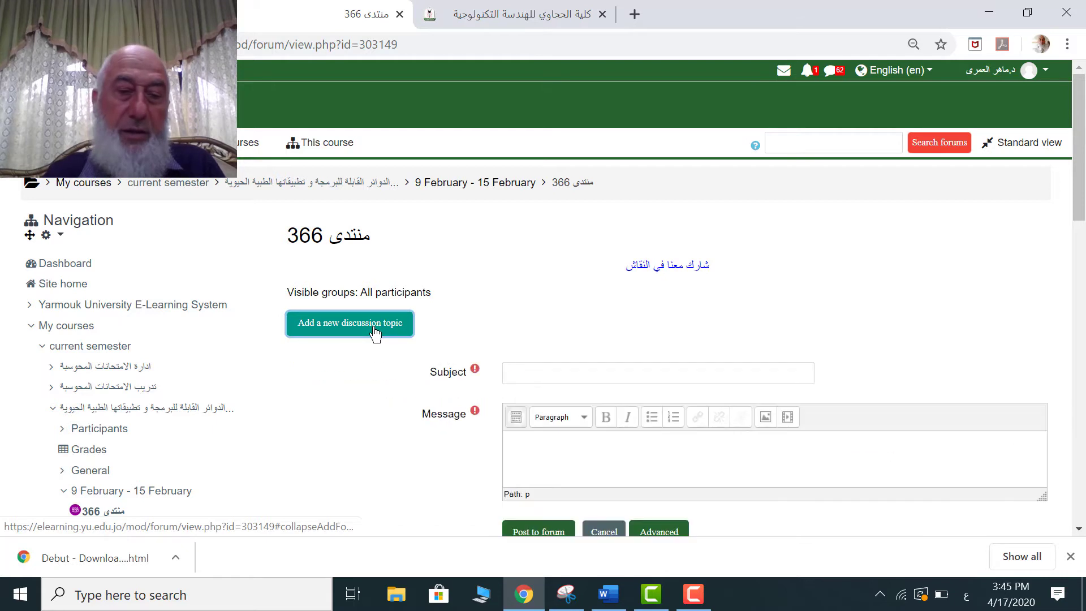
click(535, 379)
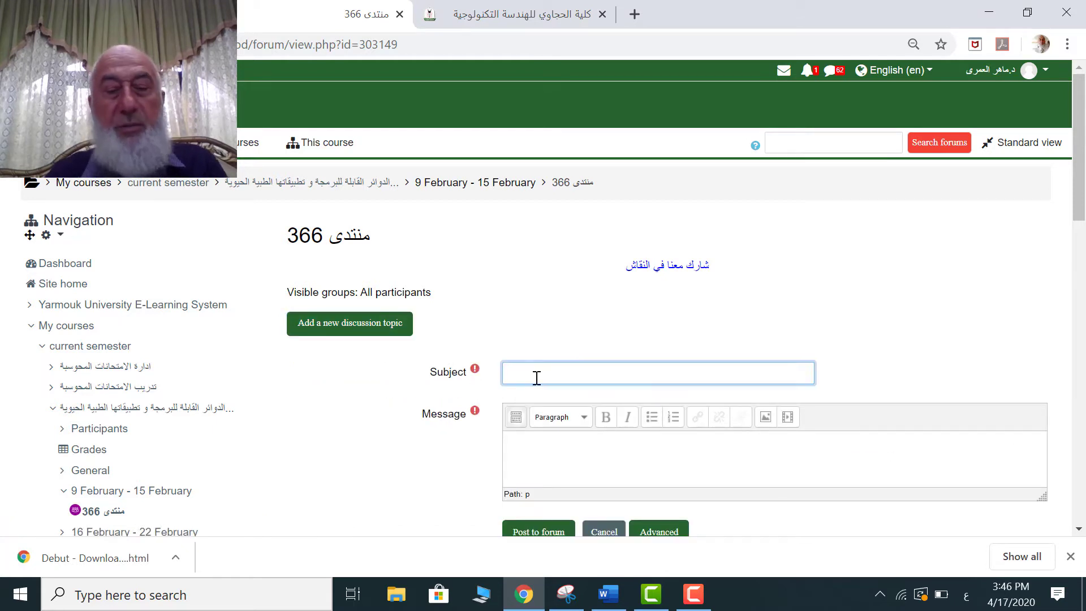
text(سس)
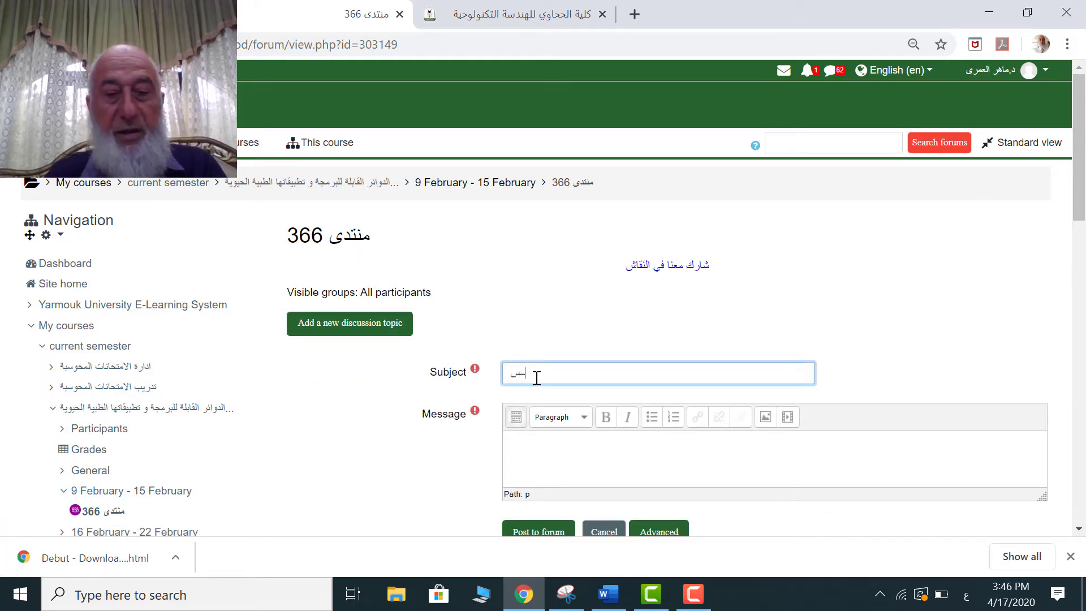
text(س)
click(547, 448)
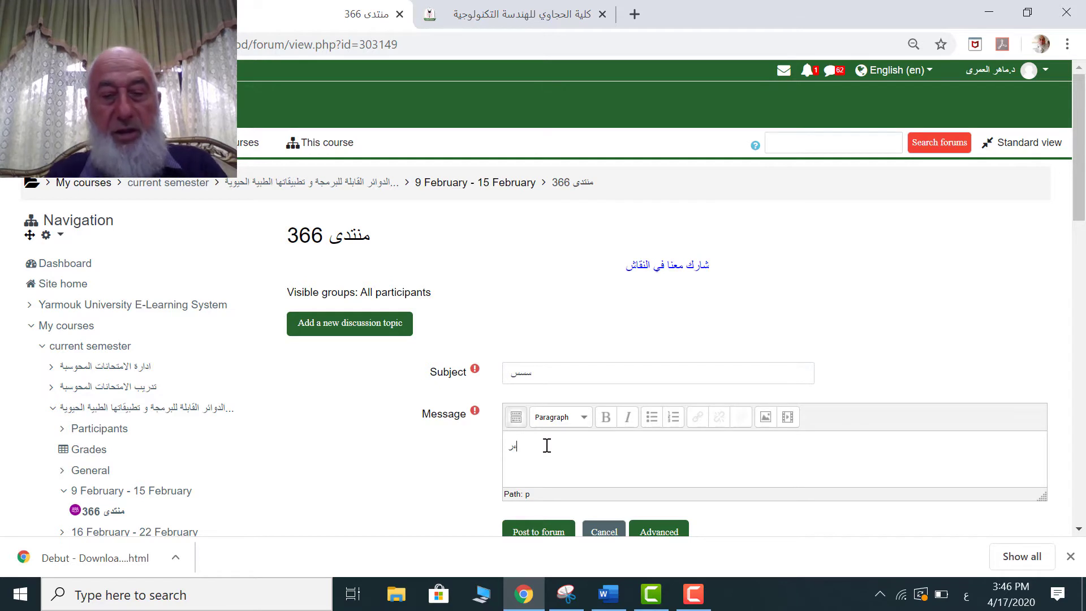
text(إرعبلياات)
scroll(547, 441, down, 6)
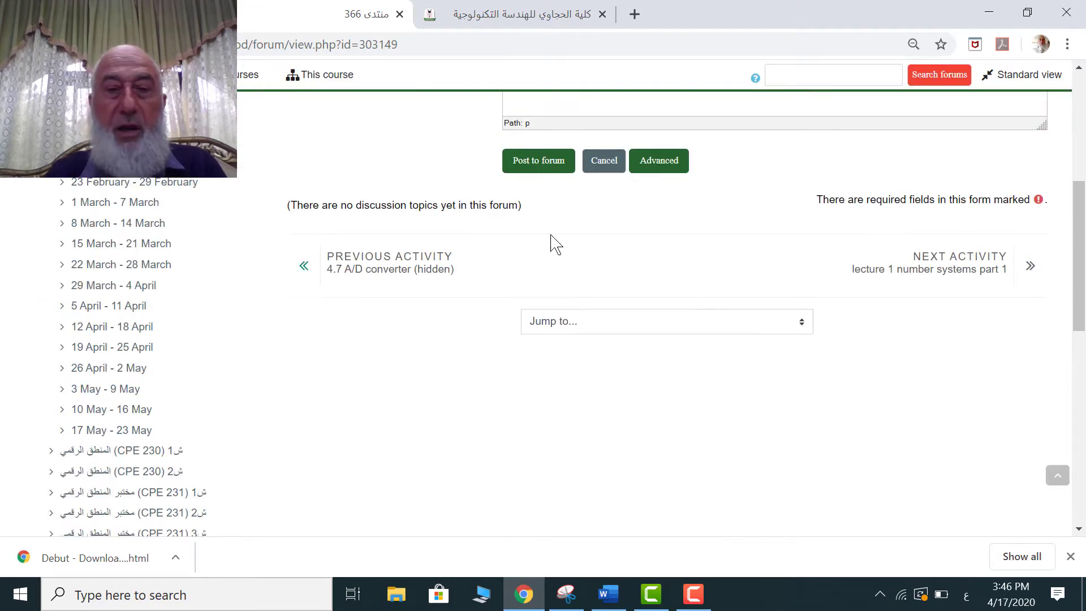
click(559, 171)
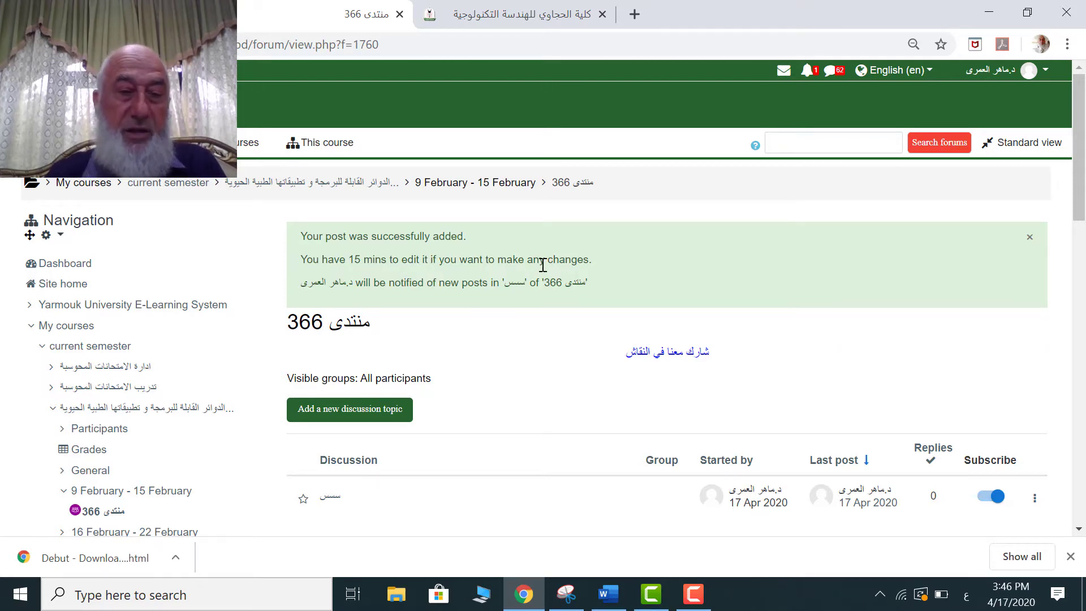
Star the سسس discussion in the forum's discussion list.
scroll(390, 283, down, 3)
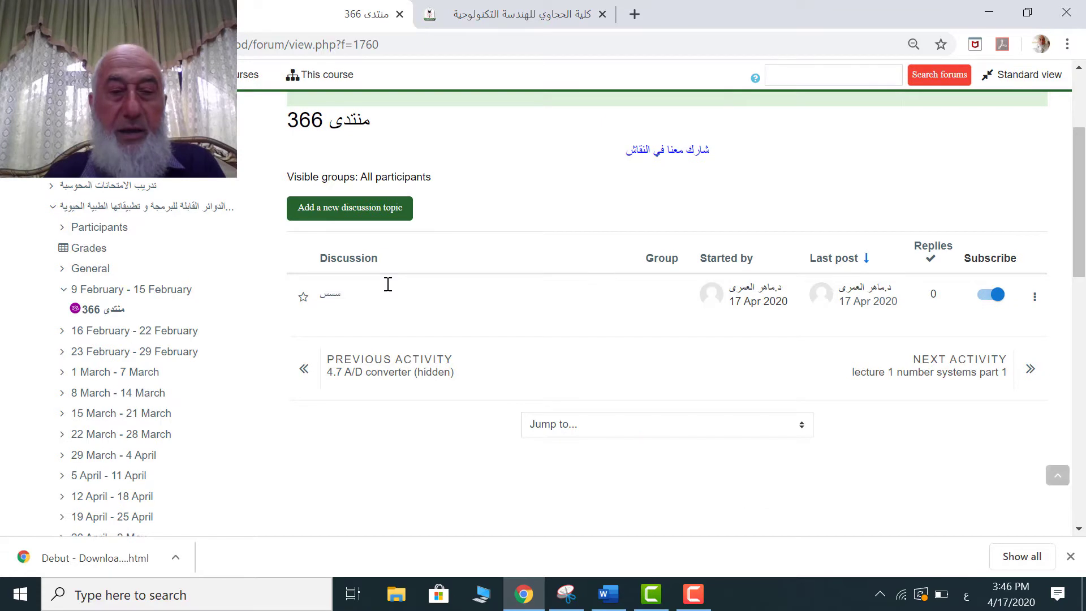
click(303, 300)
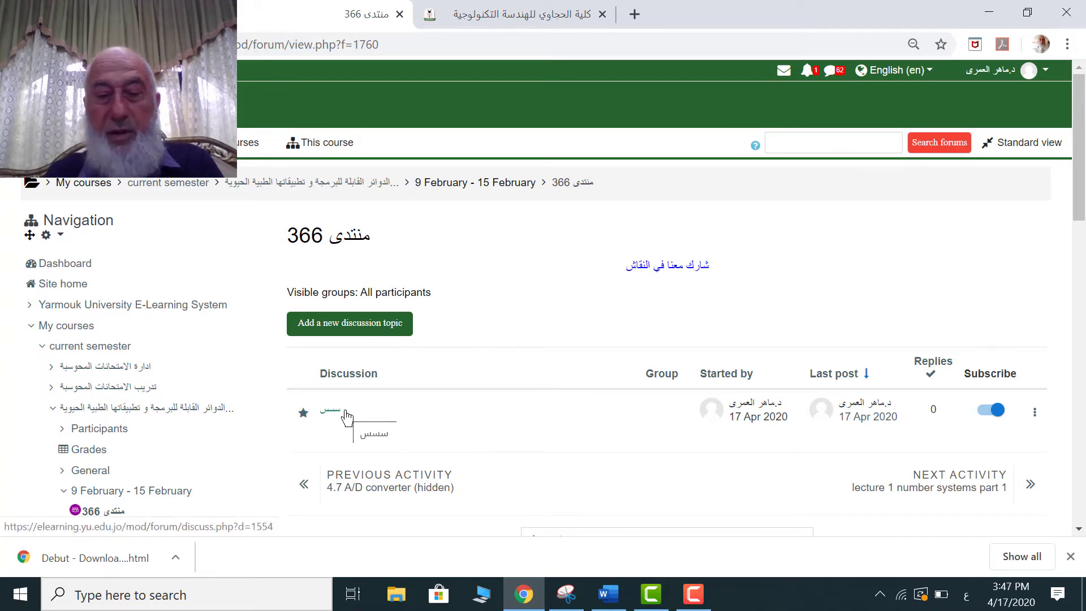
Lock the سسس discussion and unlock it again.
click(1034, 413)
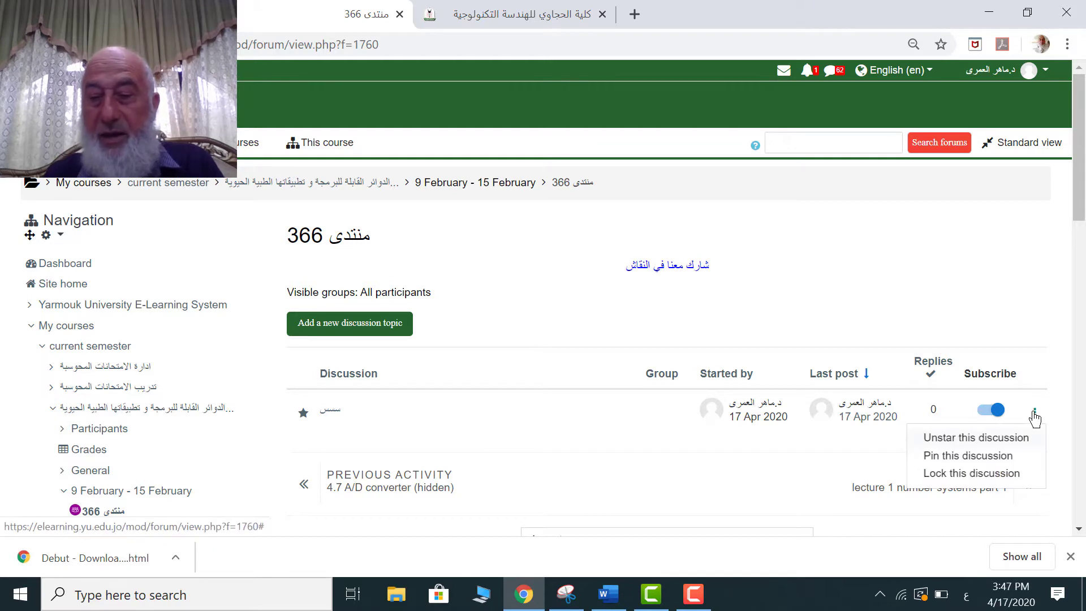
click(986, 476)
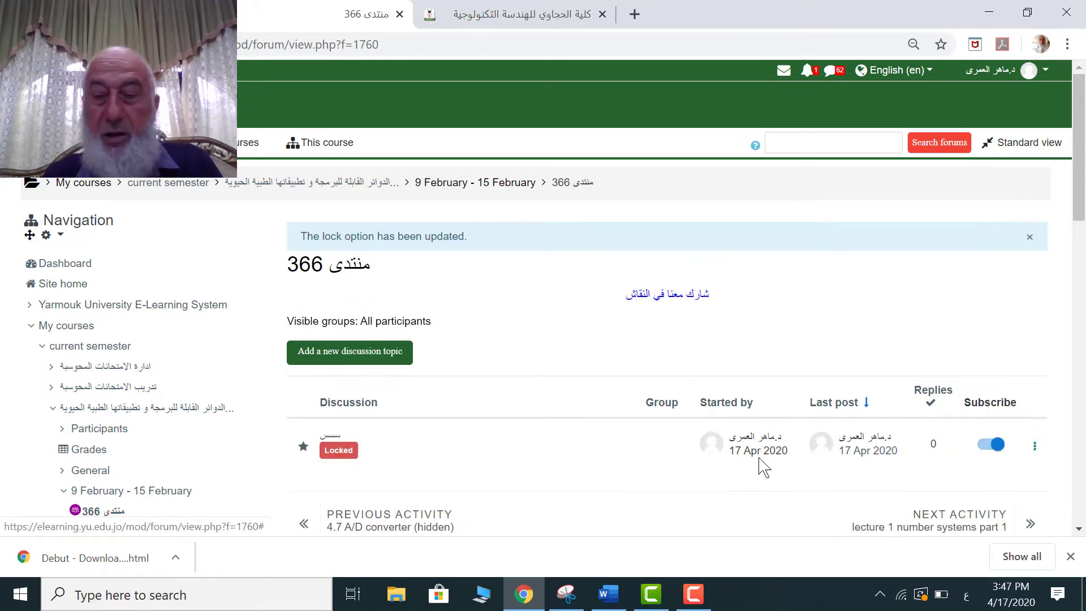
click(1036, 447)
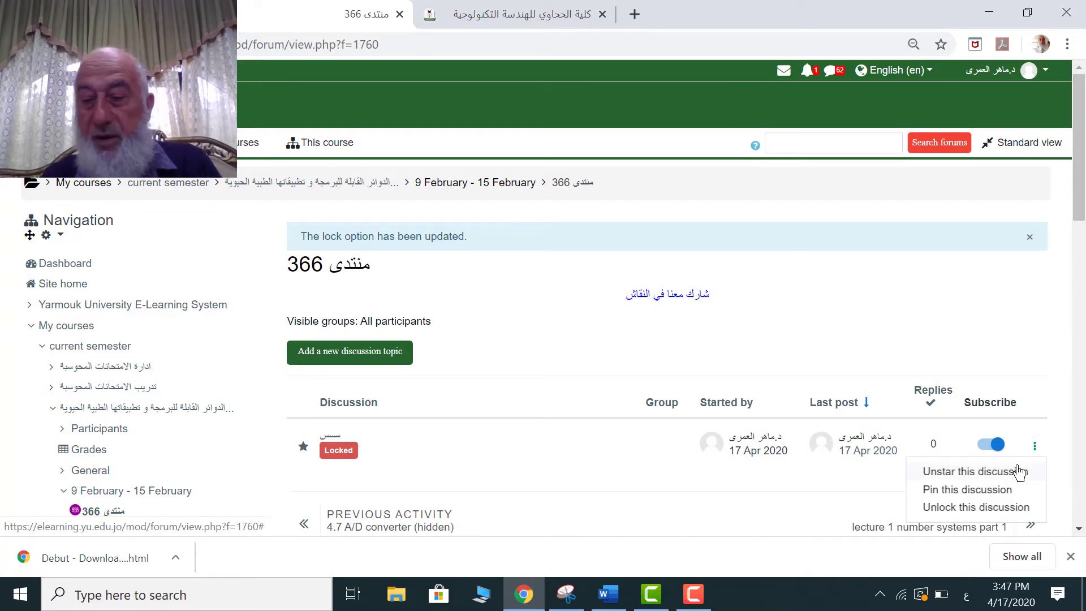
click(985, 509)
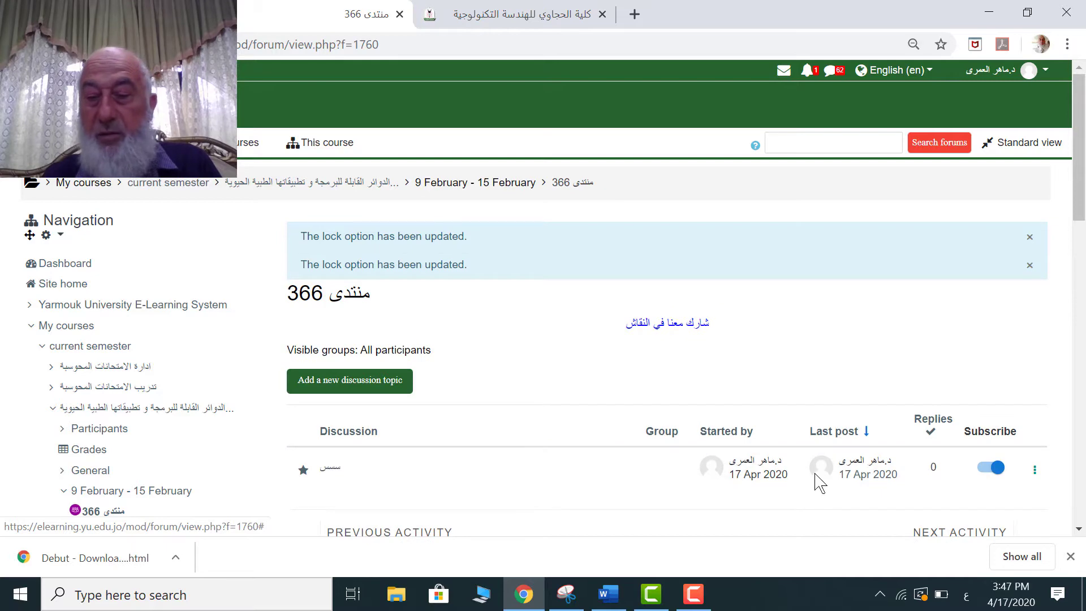
Return to the course page and delete the forum منتدى 366 from the 9 February - 15 February section.
scroll(492, 438, down, 2)
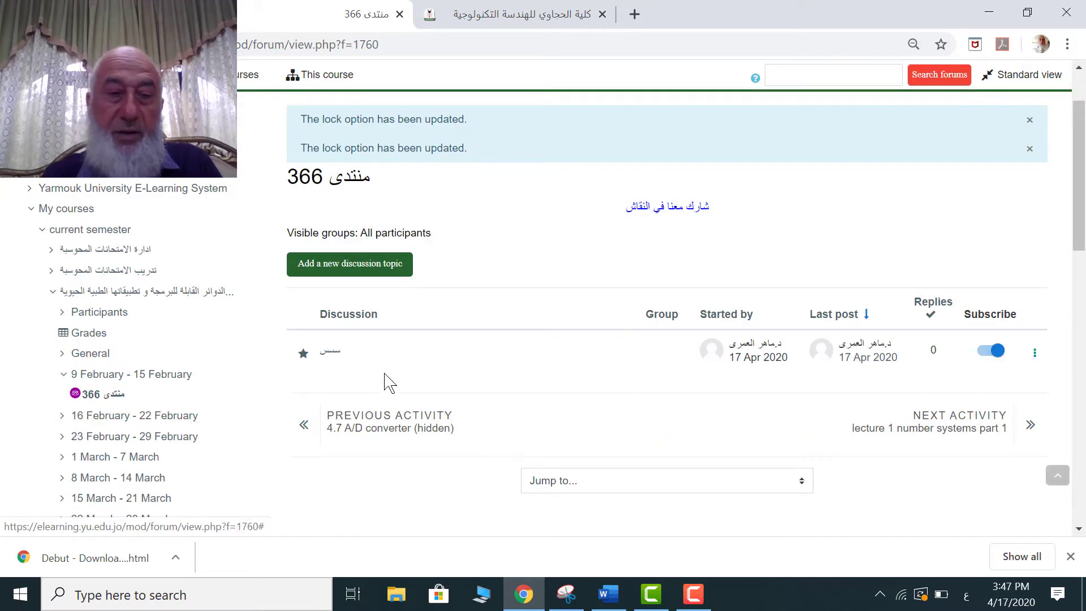
scroll(410, 322, up, 2)
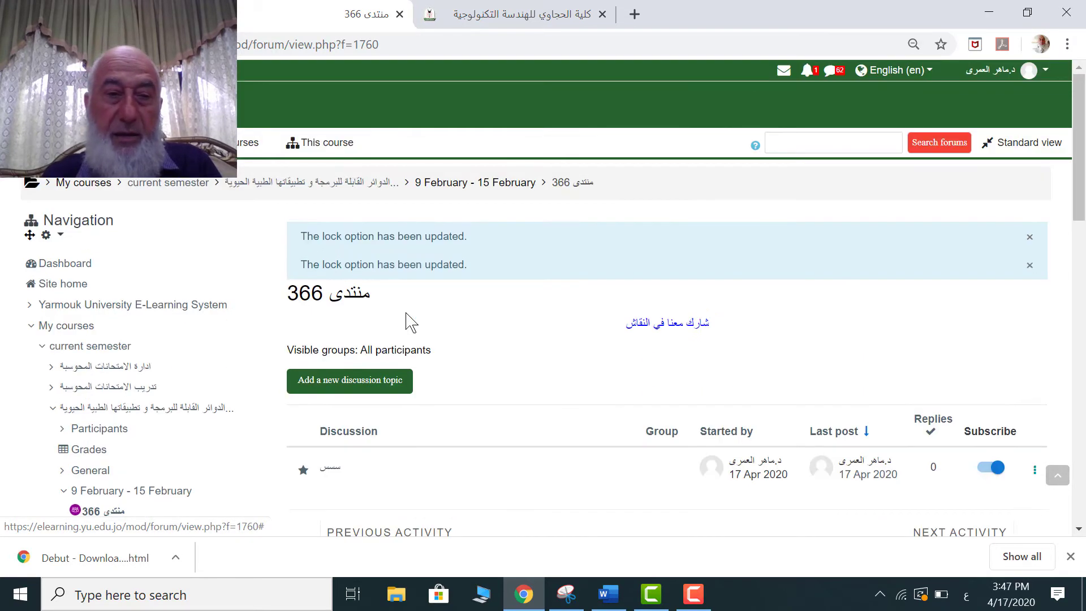
key(alt+Left)
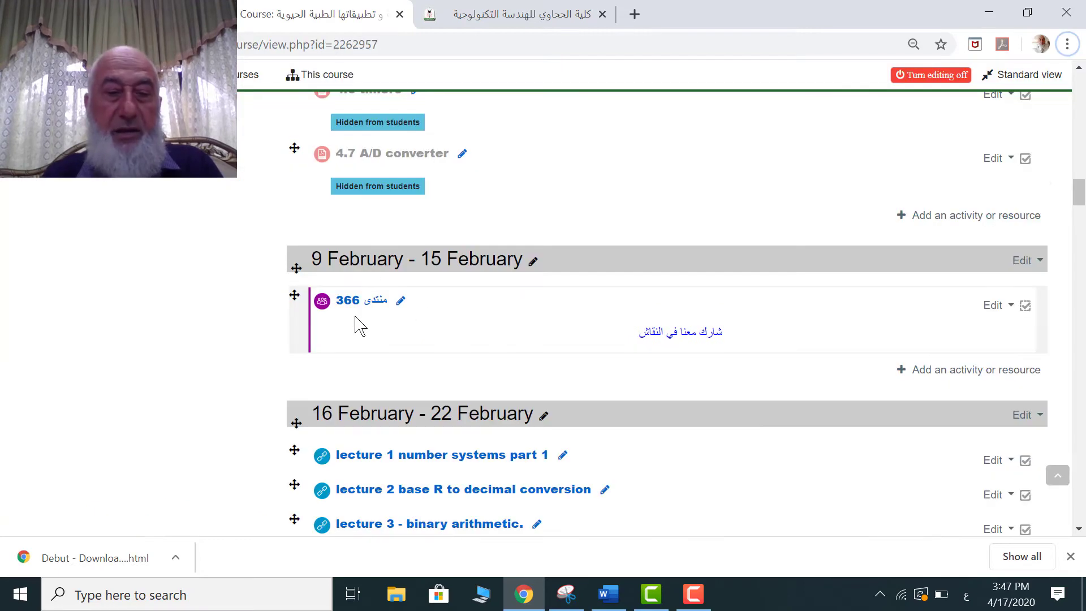
click(991, 309)
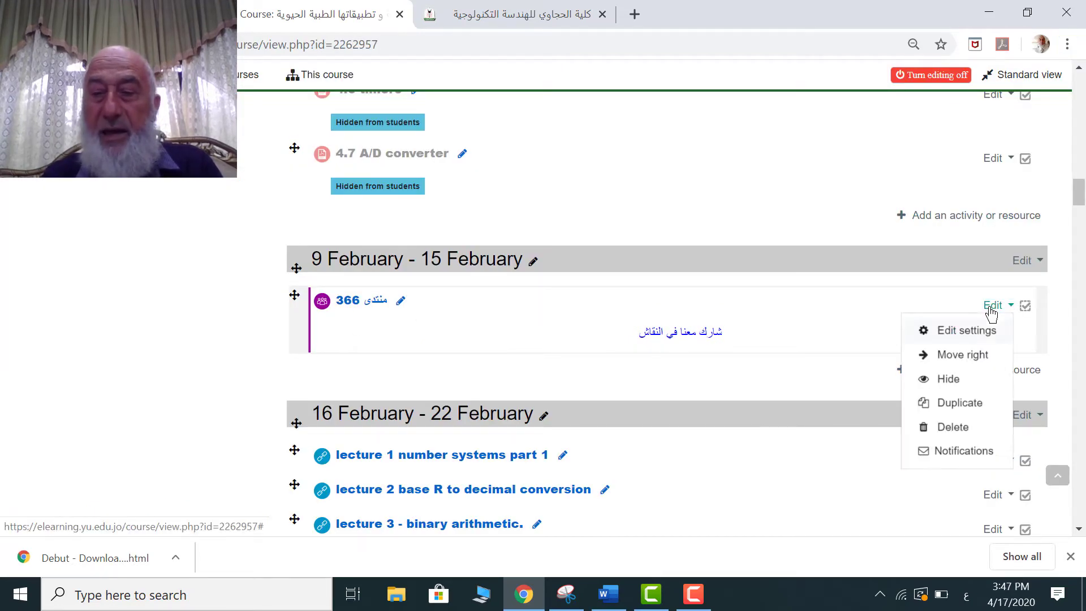
click(945, 428)
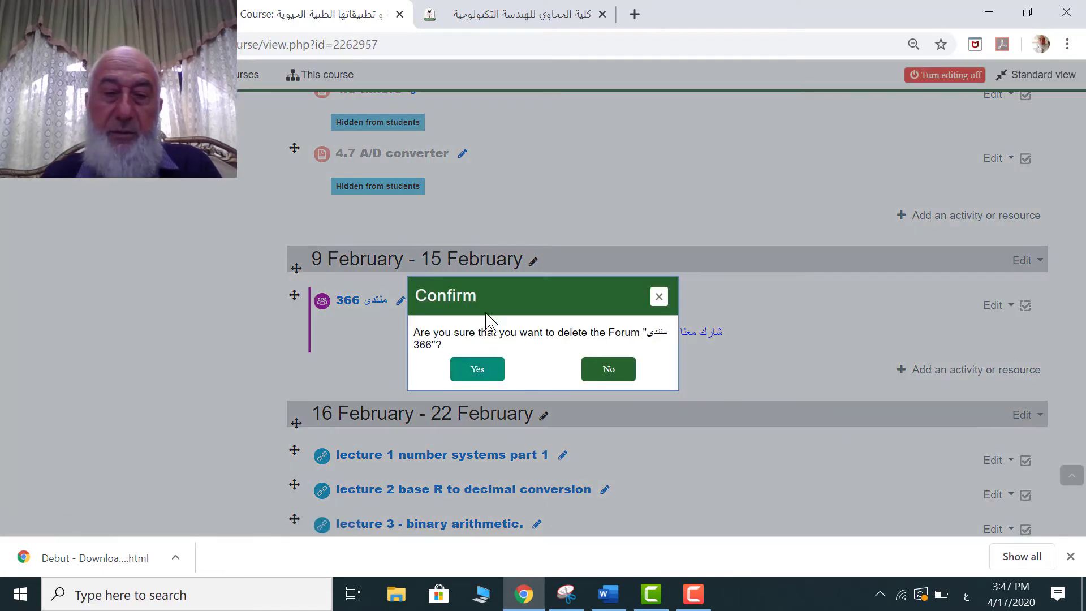
click(475, 371)
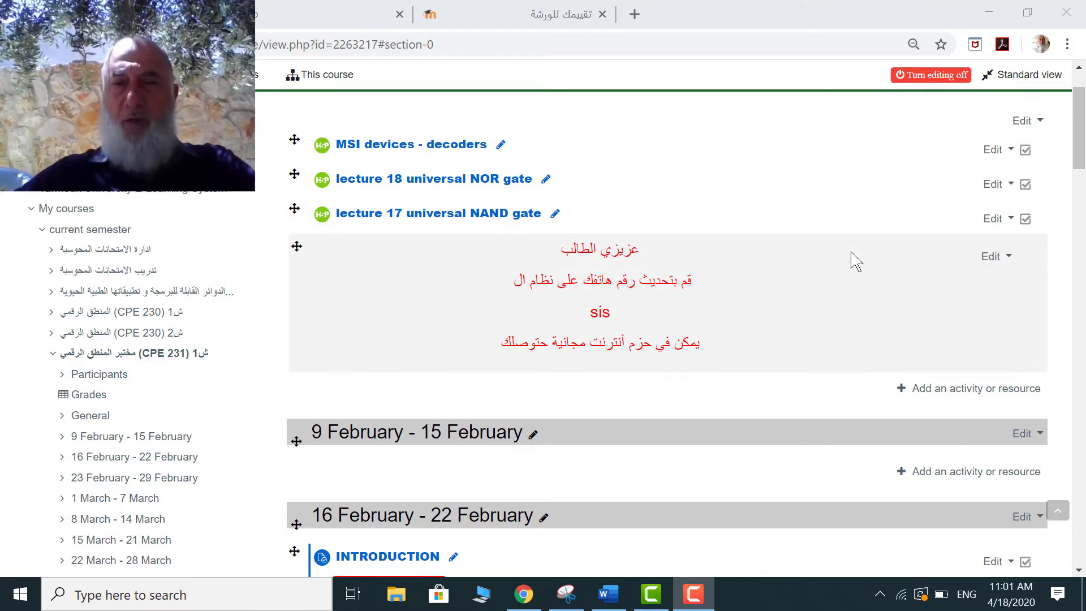
Add a new Questionnaire activity to the 9 February - 15 February section of the CPE 231 course.
scroll(849, 260, down, 2)
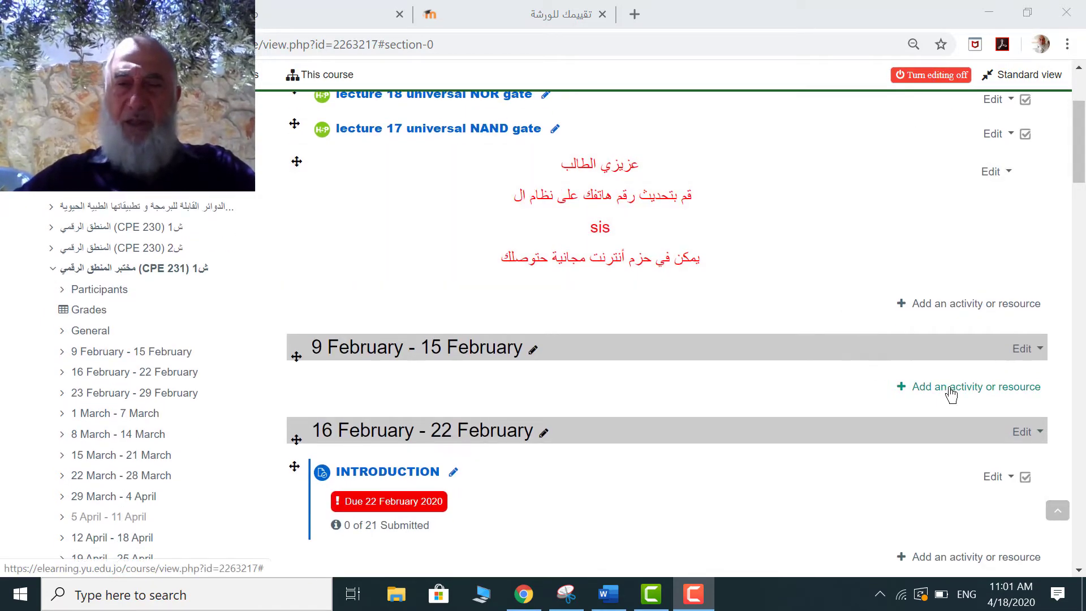
click(948, 389)
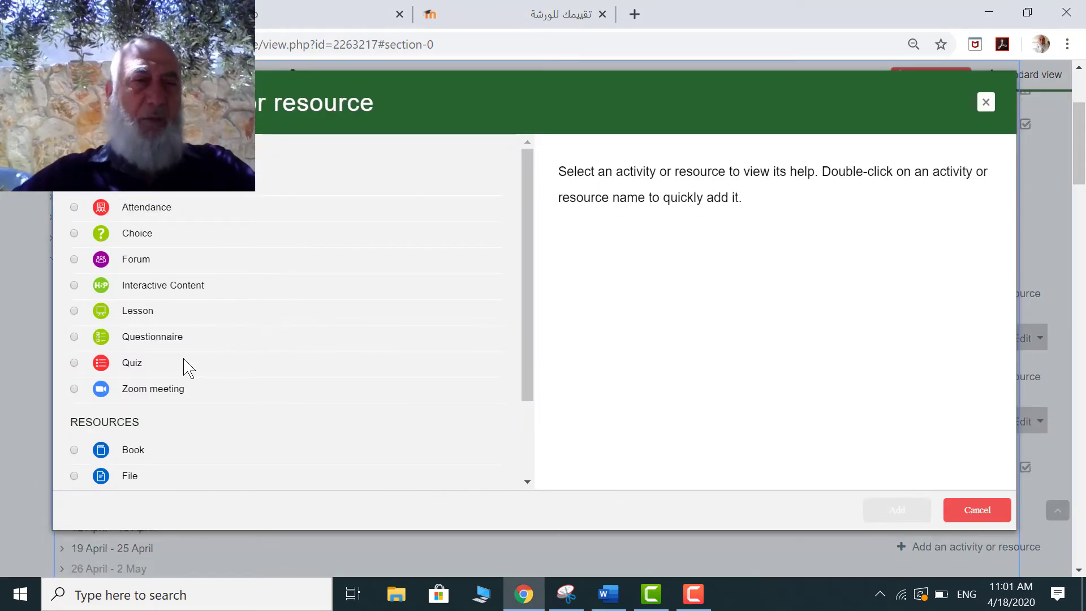
click(74, 337)
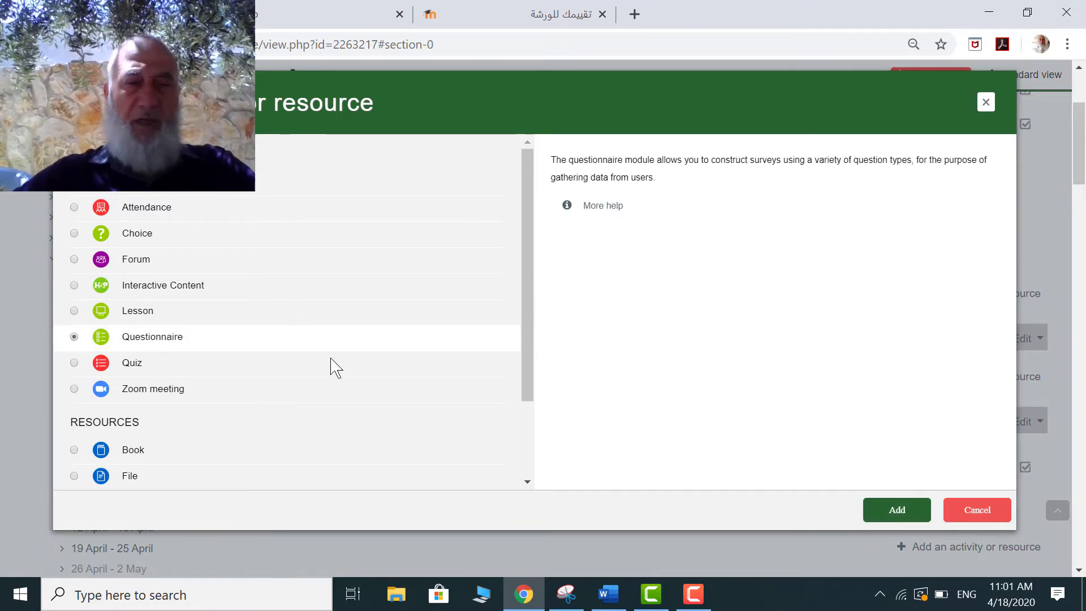
click(897, 511)
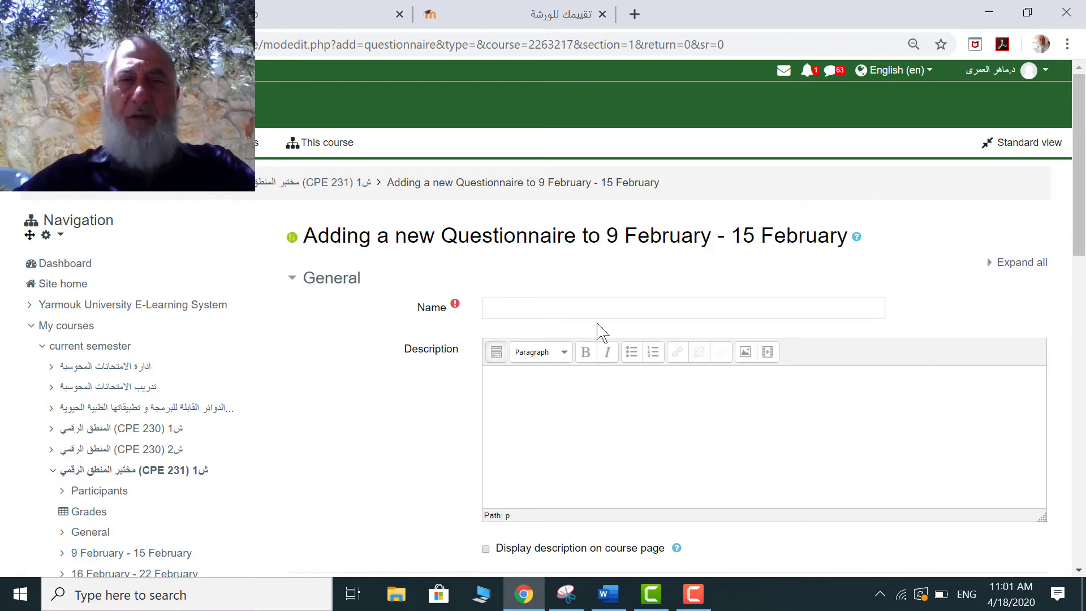
Name the questionnaire تقييم 1, enter a short placeholder description, and have the description displayed on the course page.
click(587, 308)
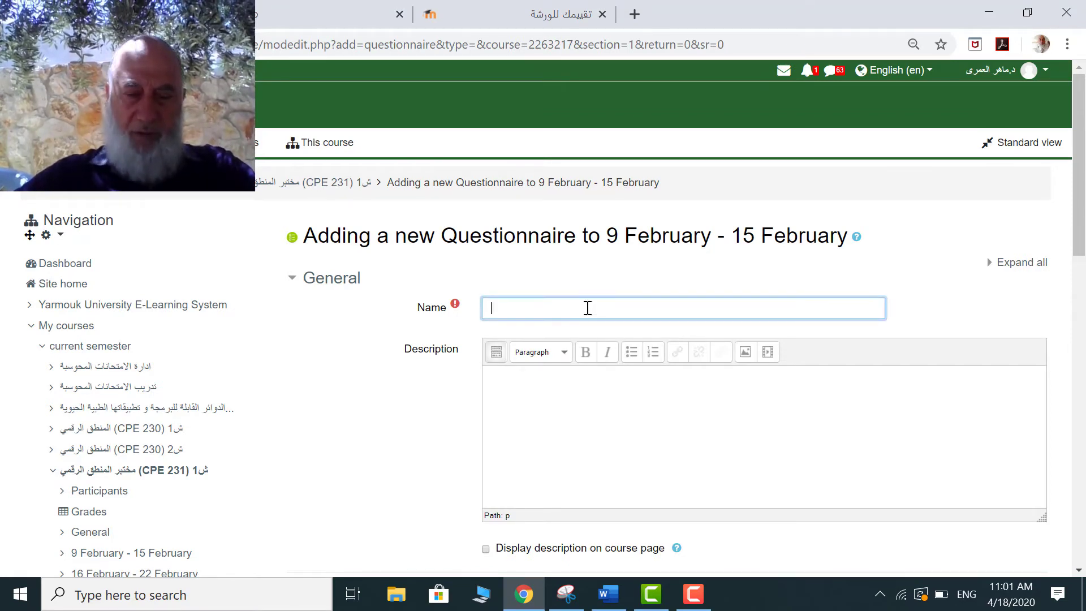
key(alt+shift)
text(تقييم 1)
click(576, 385)
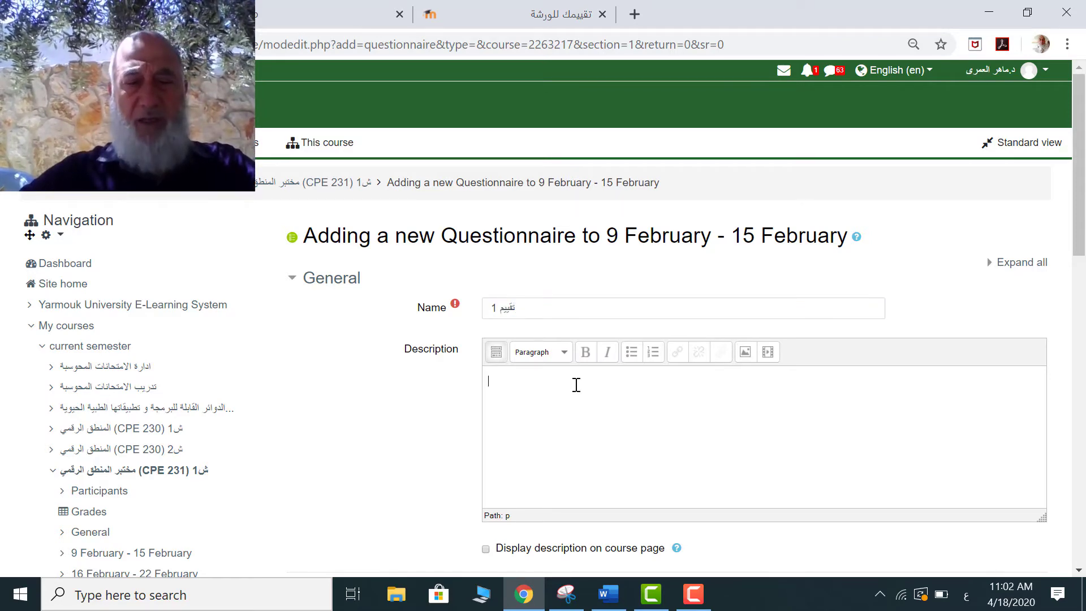
text(لابتانتشايمشستيمنكشس)
scroll(540, 385, down, 4)
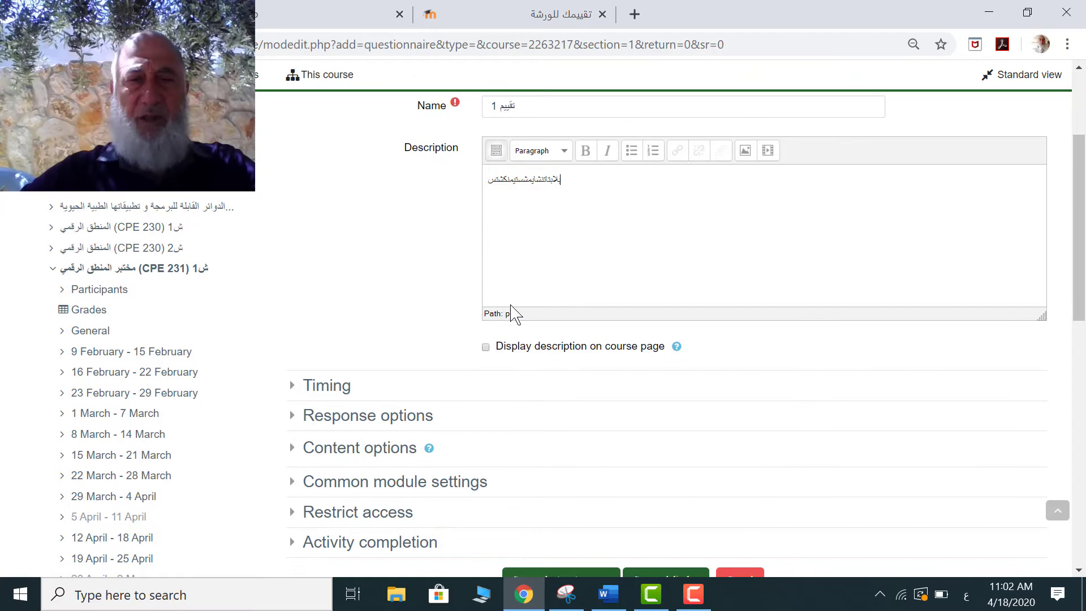
click(486, 347)
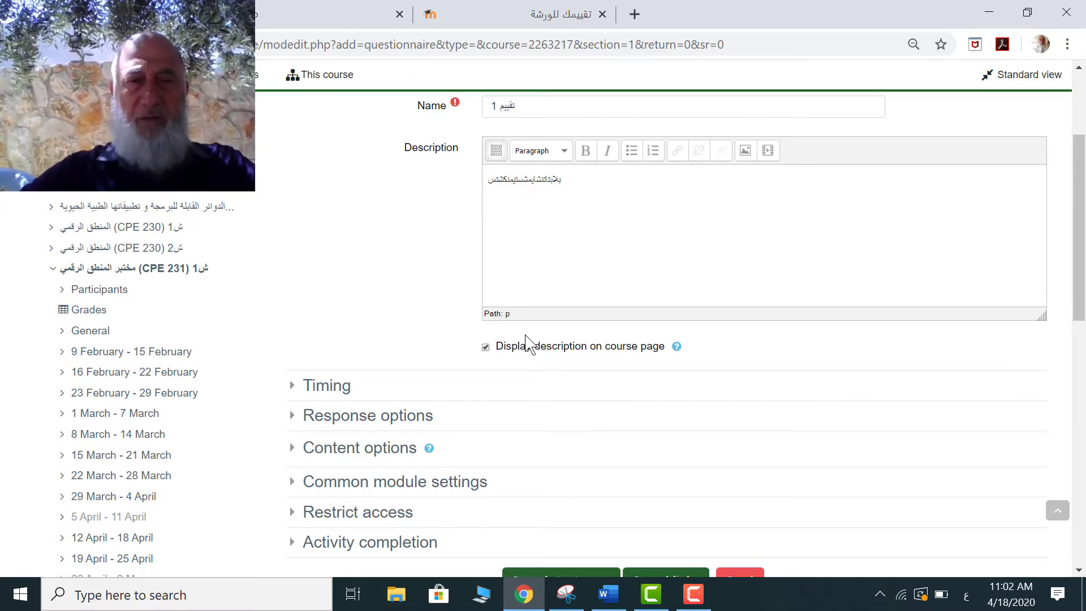
Enable the questionnaire's open and close dates in the timing settings and disable both again.
scroll(526, 344, down, 3)
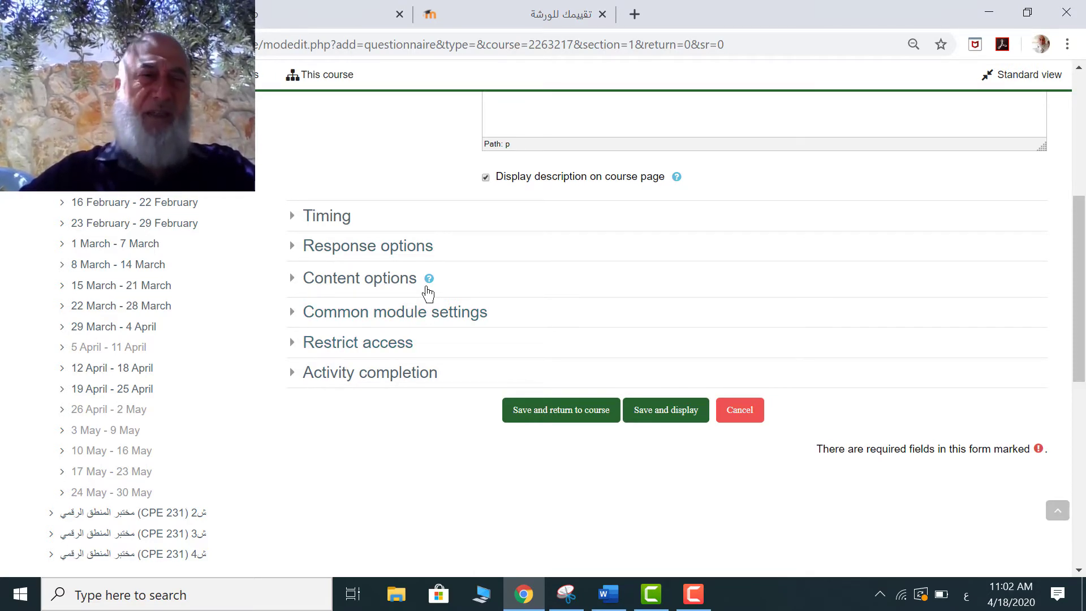
click(315, 221)
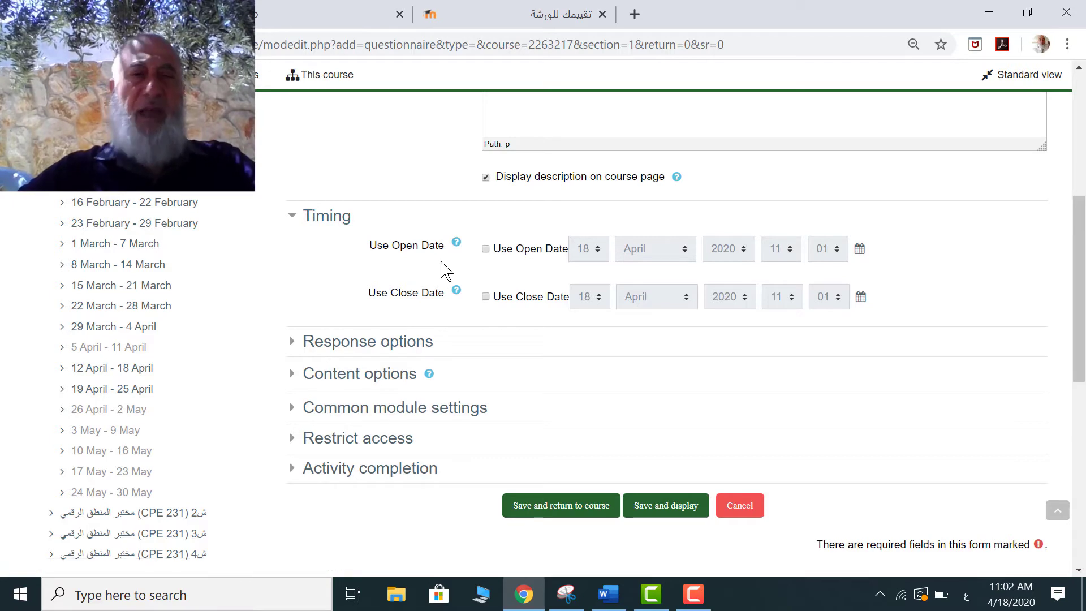
click(485, 250)
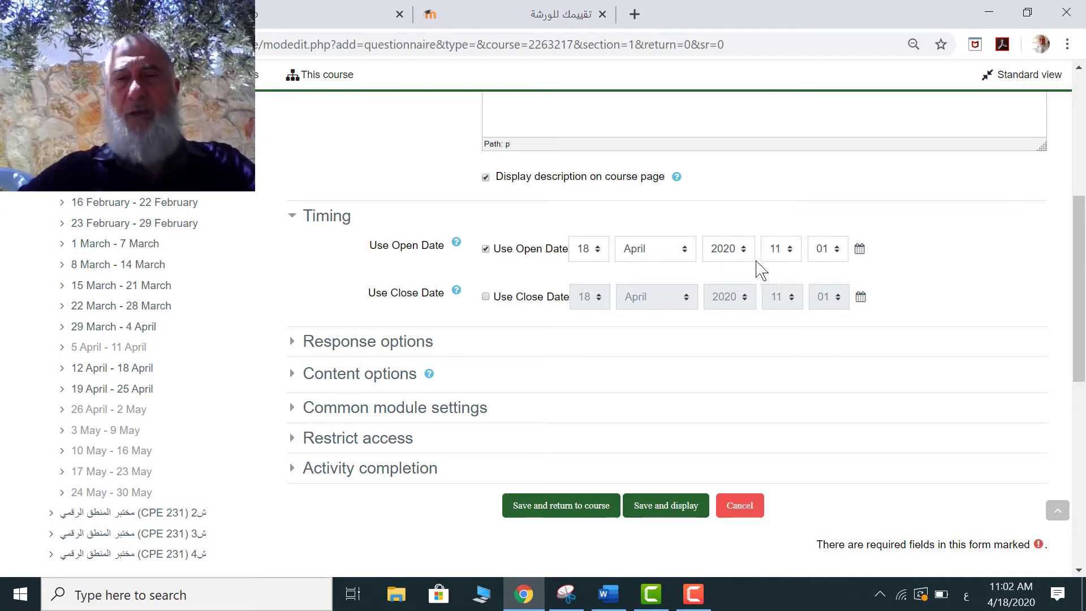
click(487, 297)
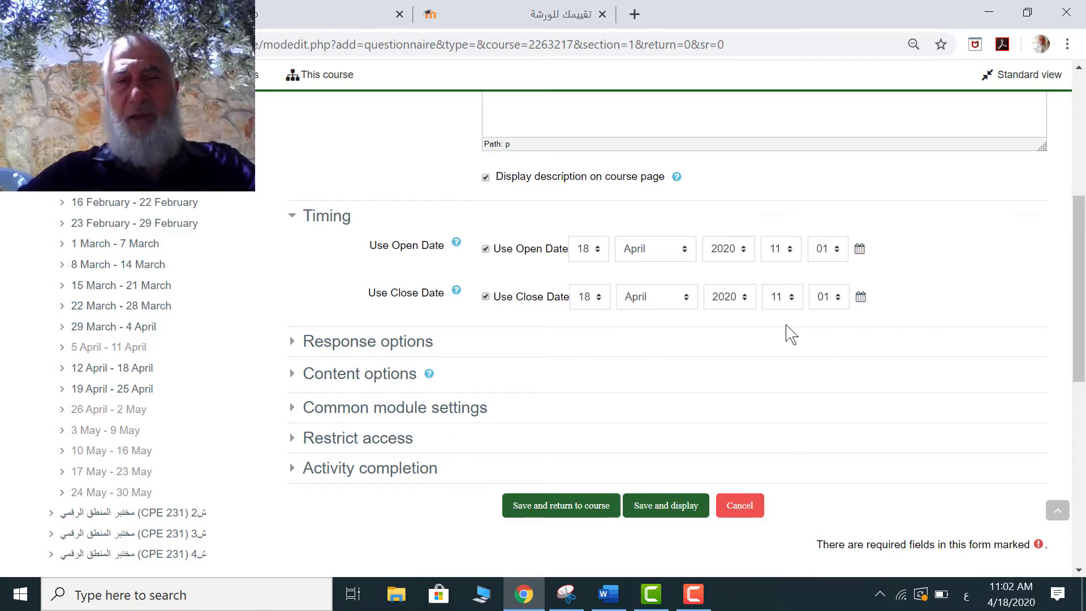
click(486, 248)
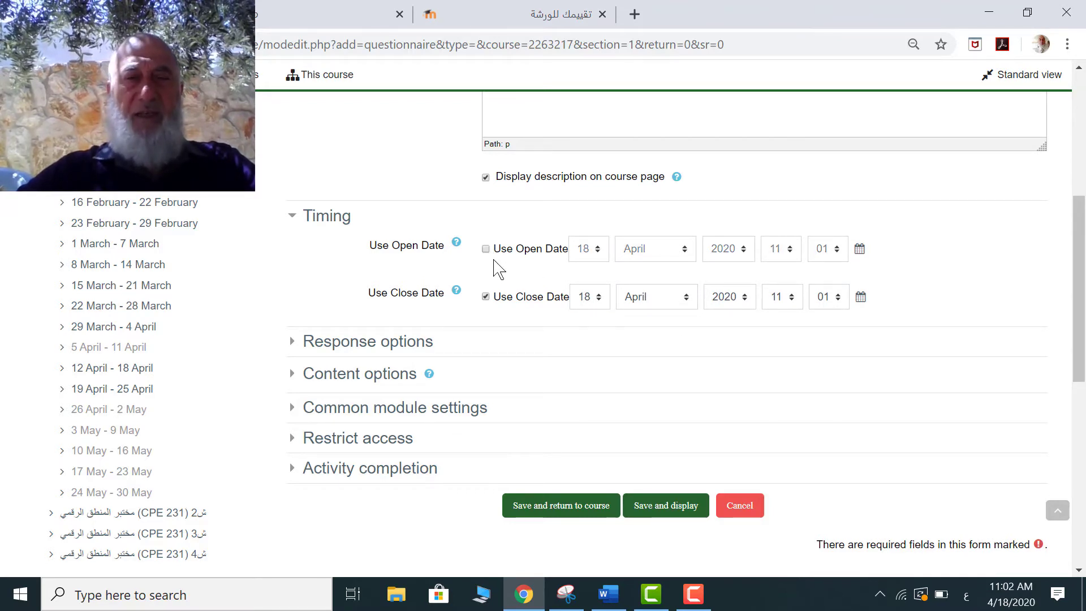
click(485, 297)
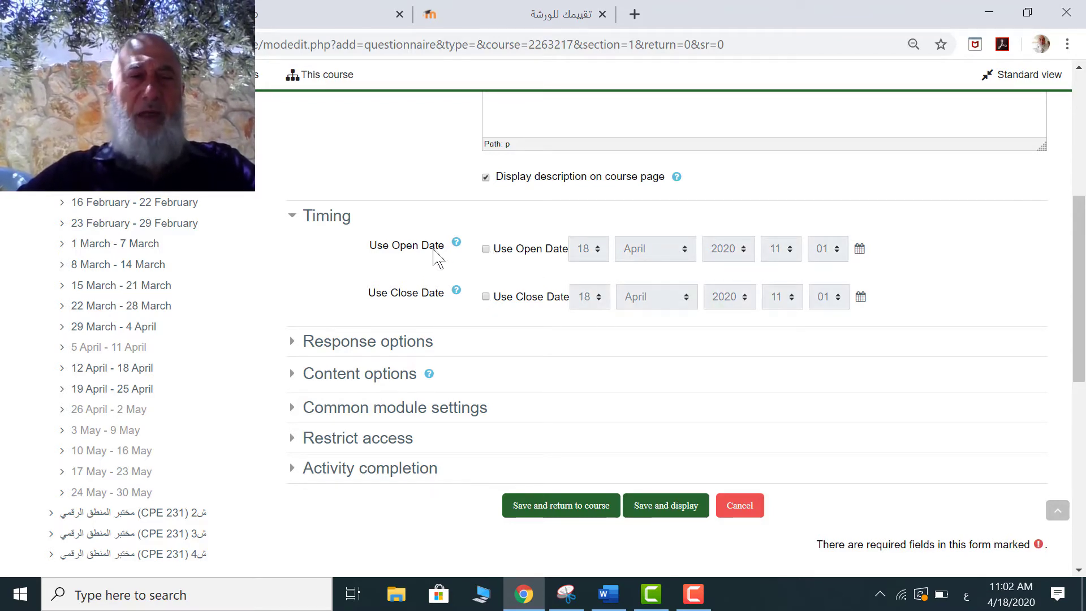
click(333, 217)
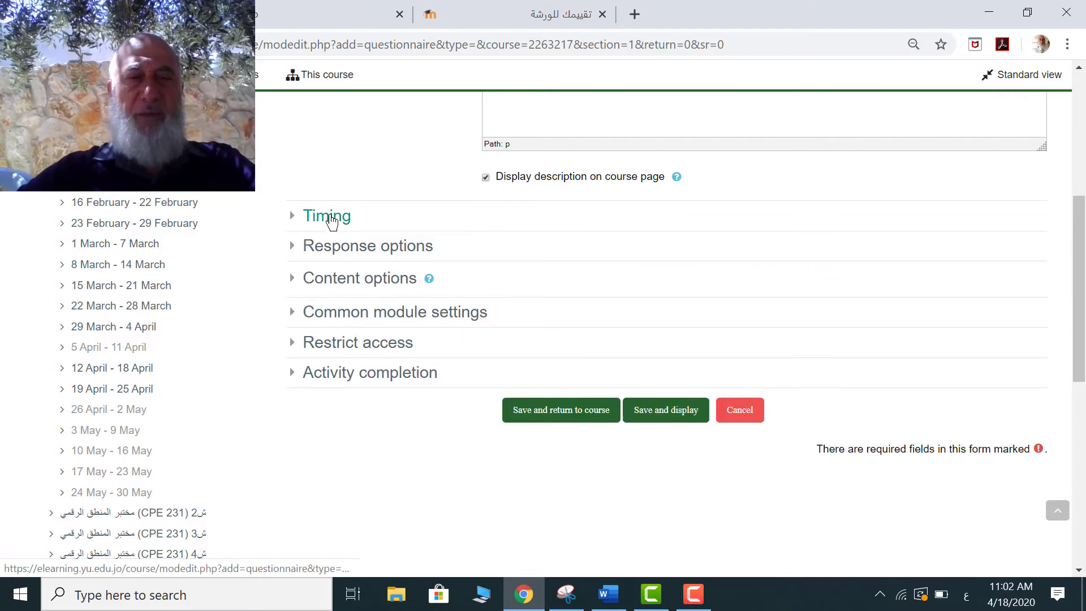
Review the response frequency choices in the response options and set the respondent type to anonymous.
click(378, 258)
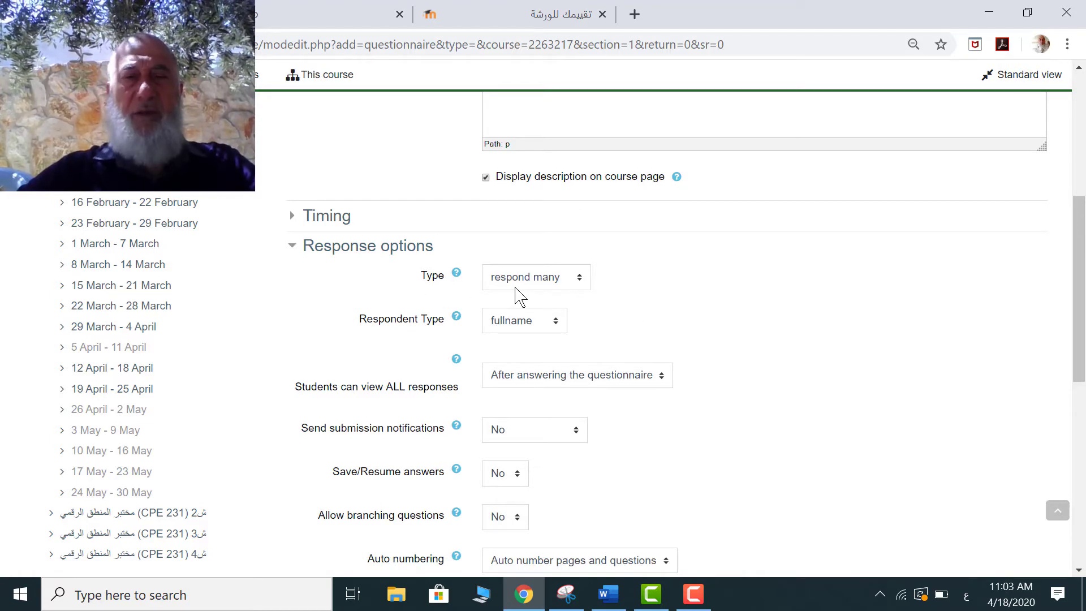
click(578, 284)
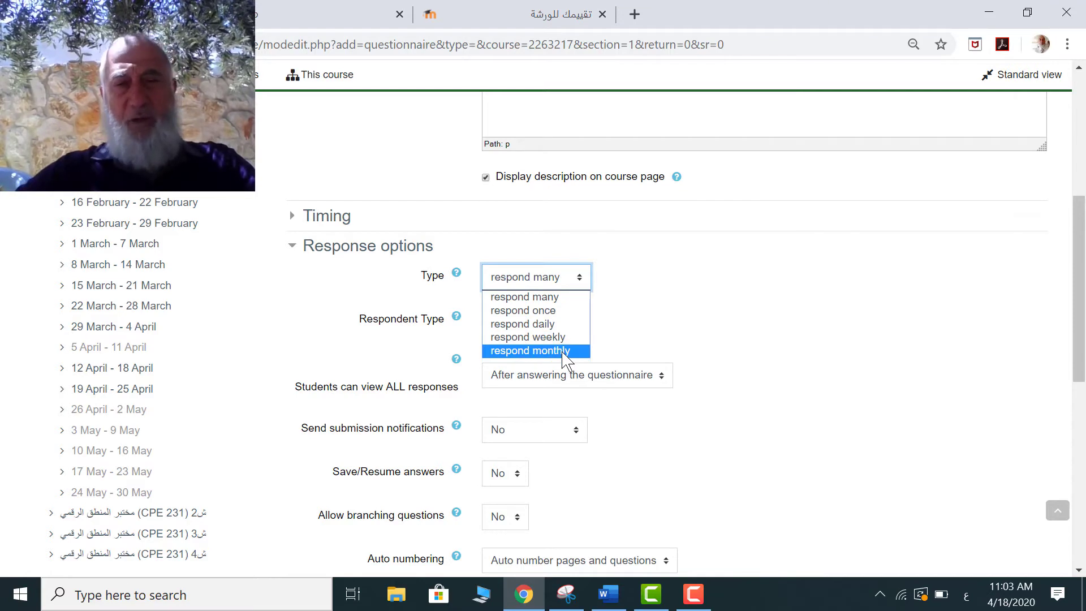
click(465, 381)
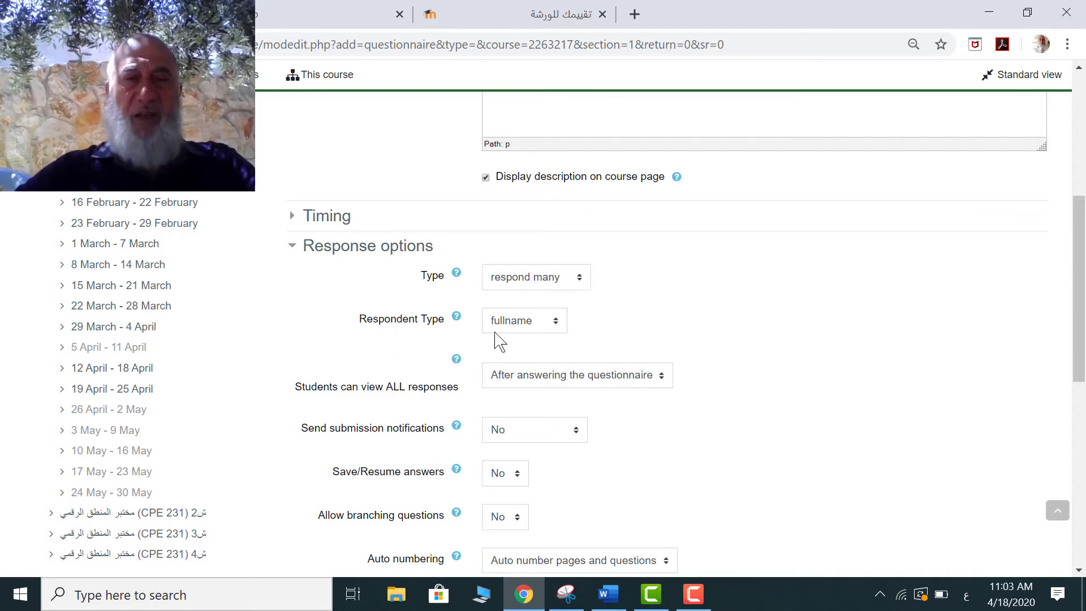
click(558, 322)
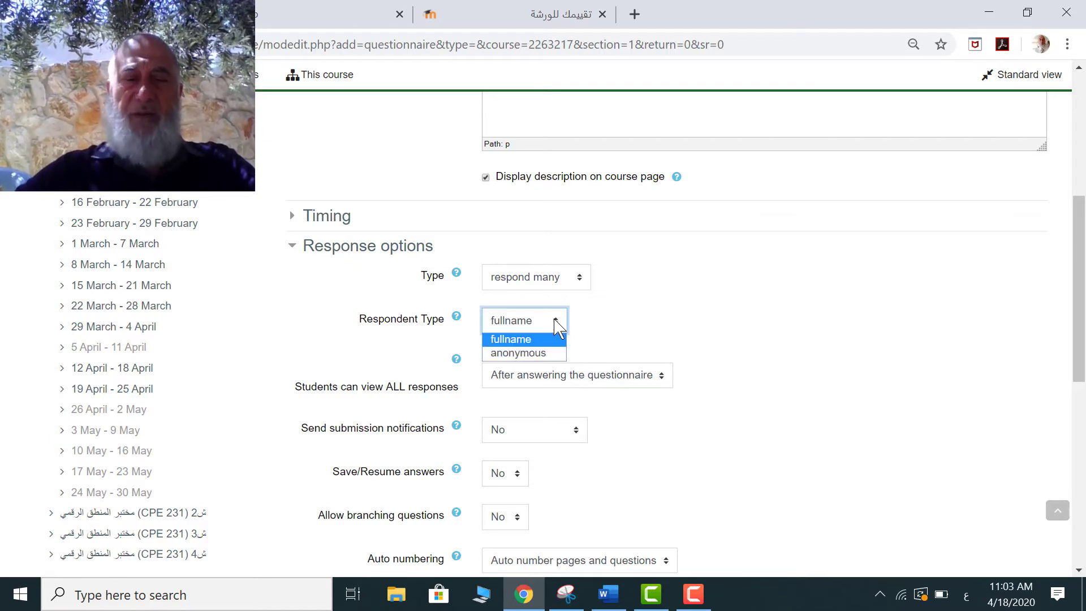
click(538, 353)
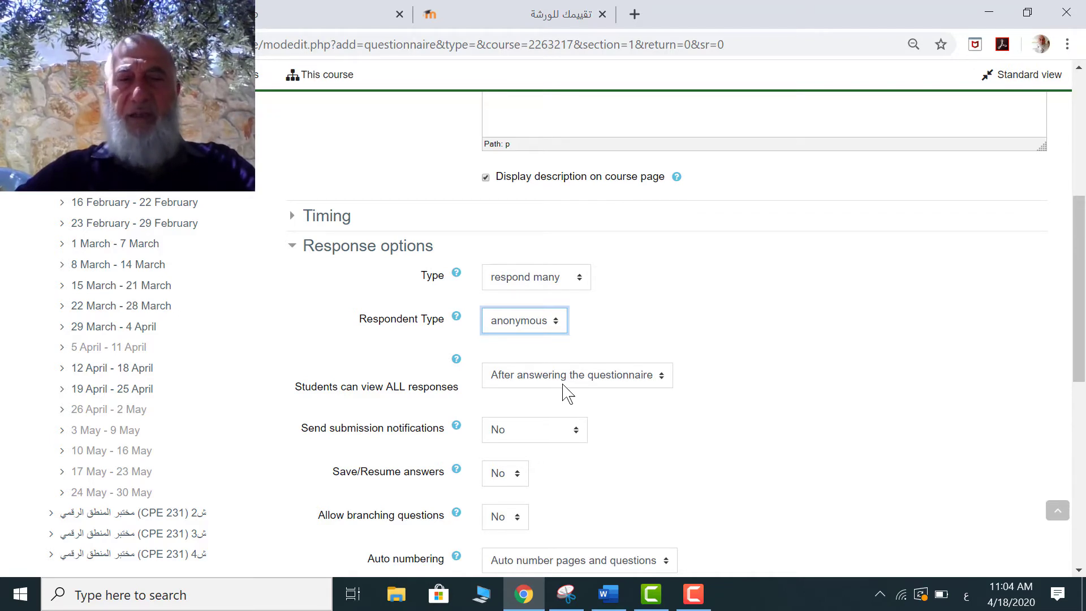
Review when students can view all responses, and set submission notifications to Notification only.
click(663, 384)
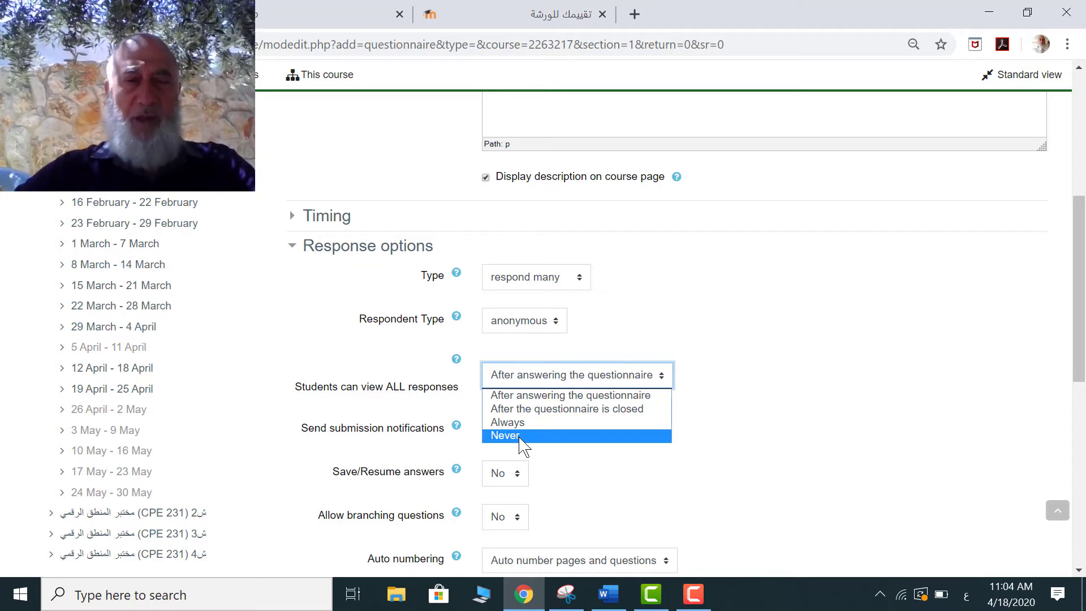
click(252, 389)
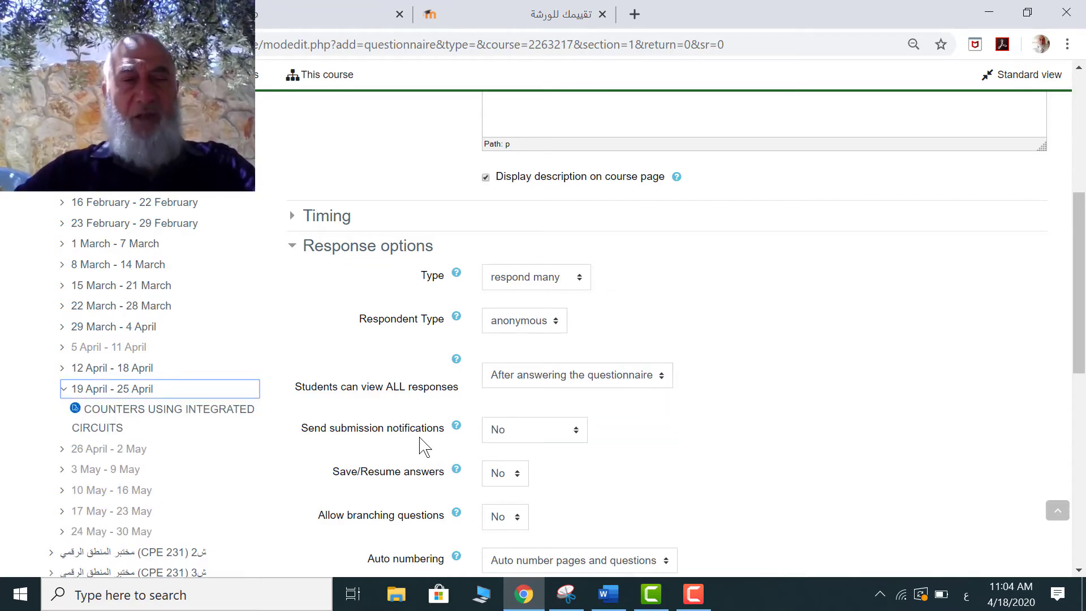
click(578, 433)
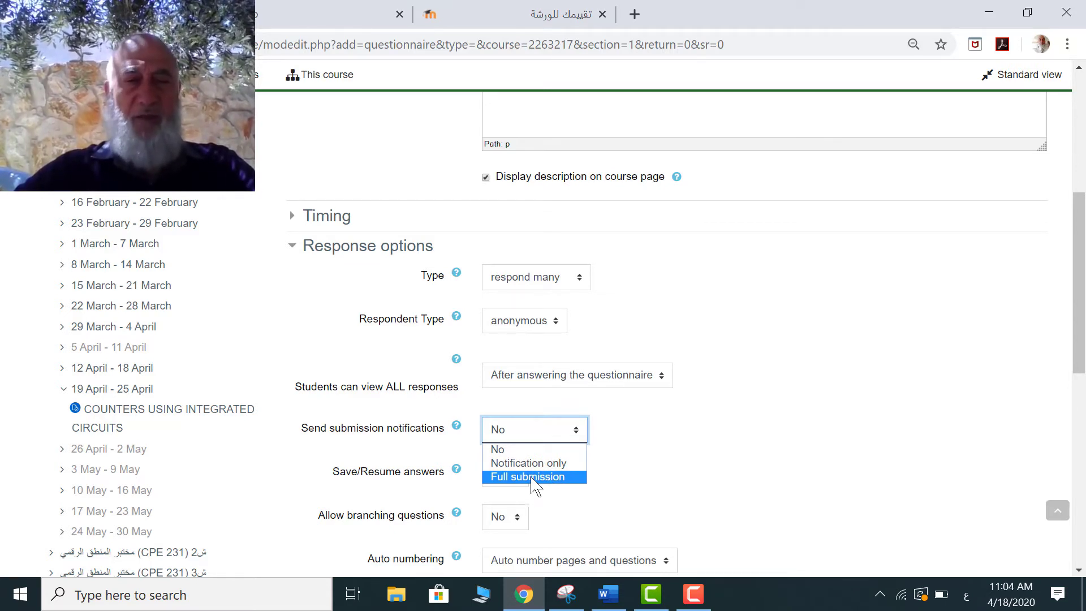
click(302, 471)
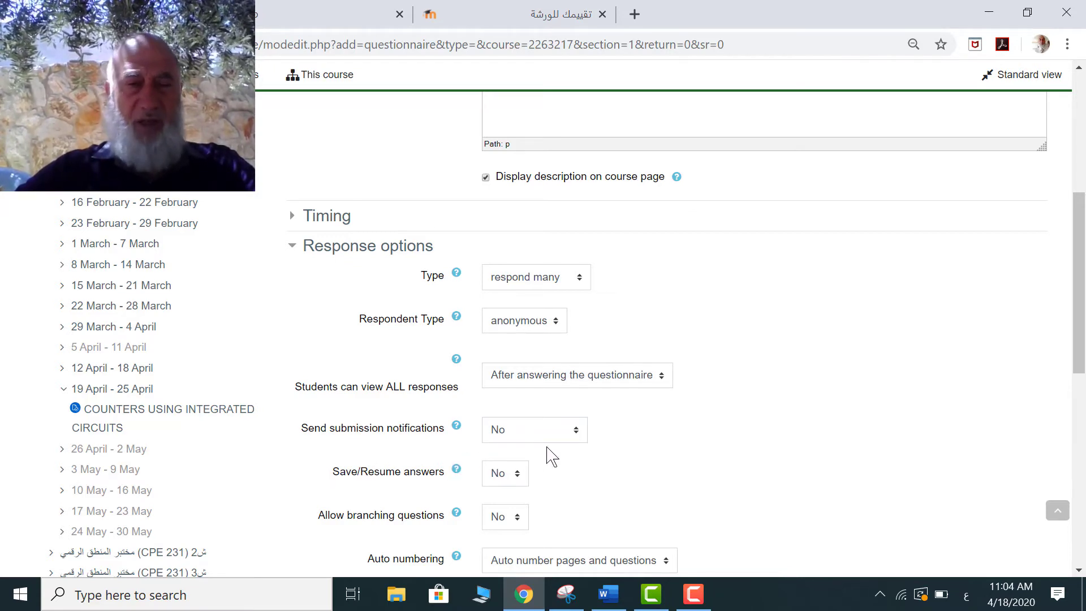
click(576, 431)
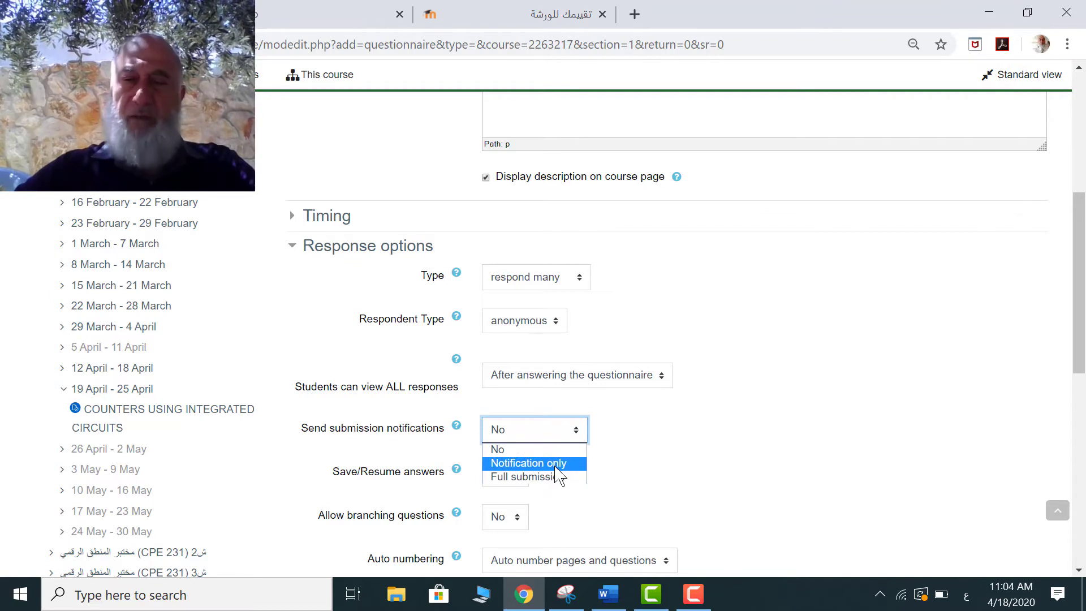
click(555, 462)
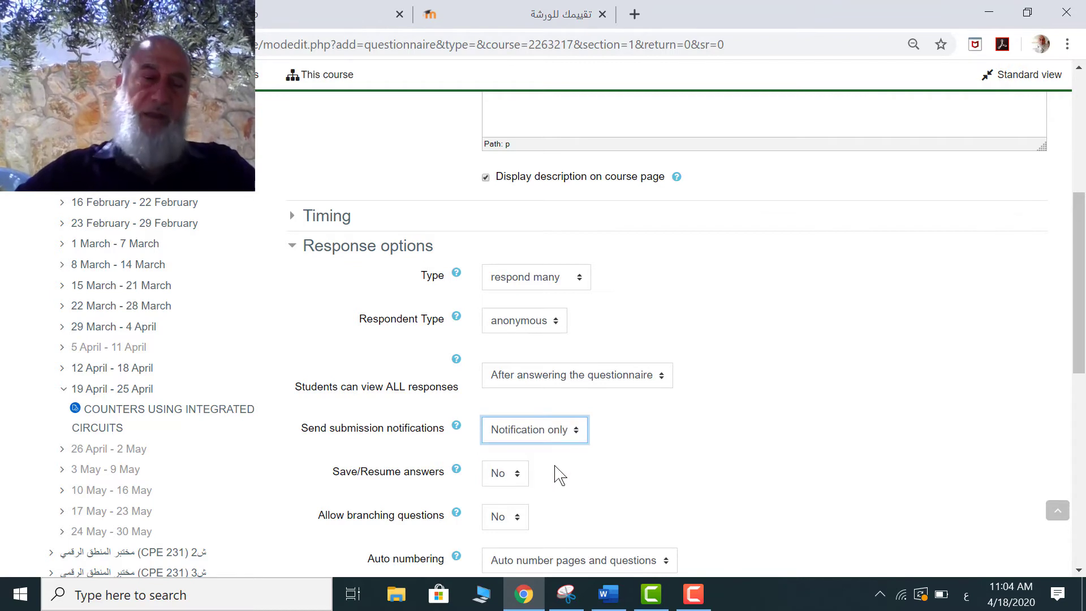
Set Save/Resume answers to Yes and return it to No.
click(517, 478)
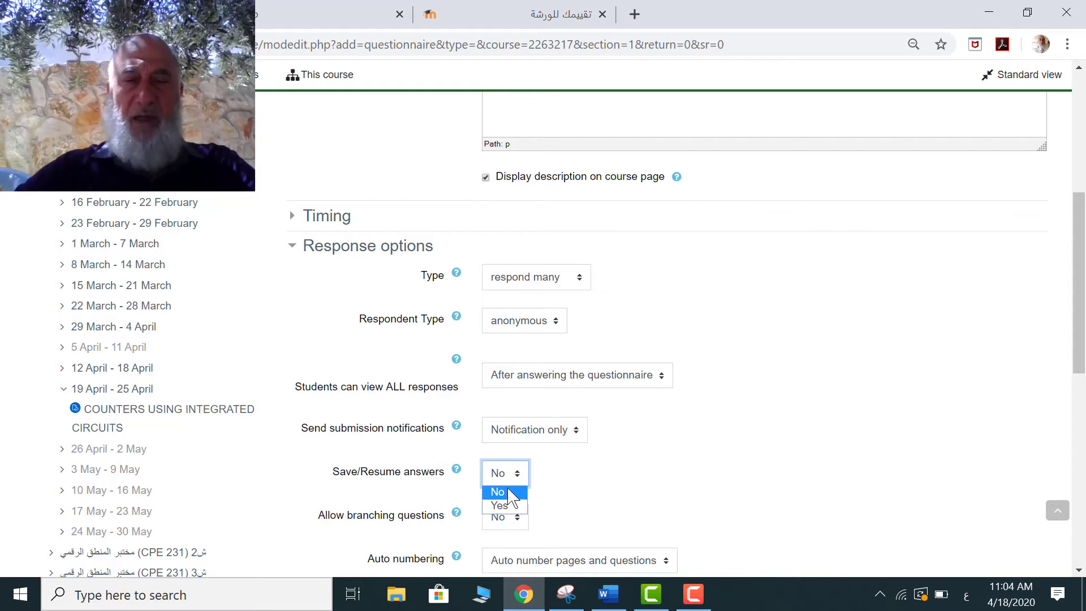
click(501, 506)
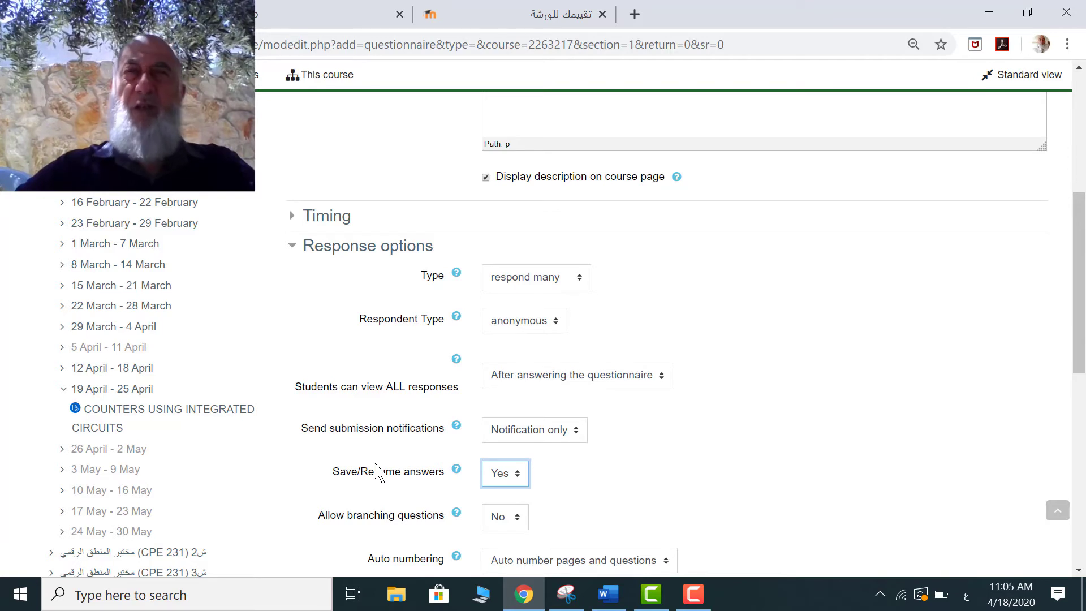
click(523, 479)
click(498, 492)
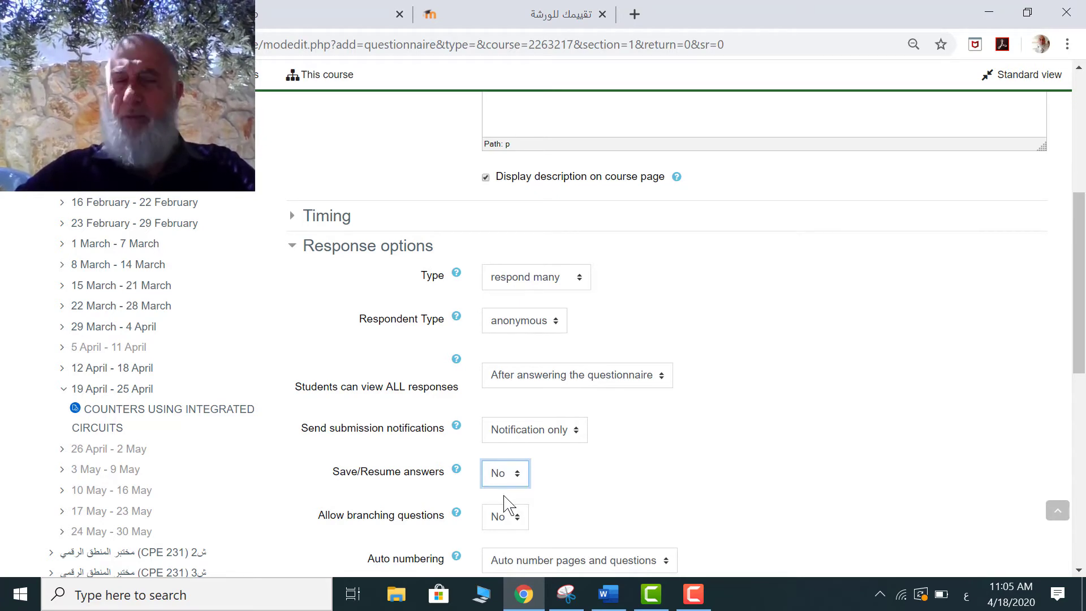
click(562, 484)
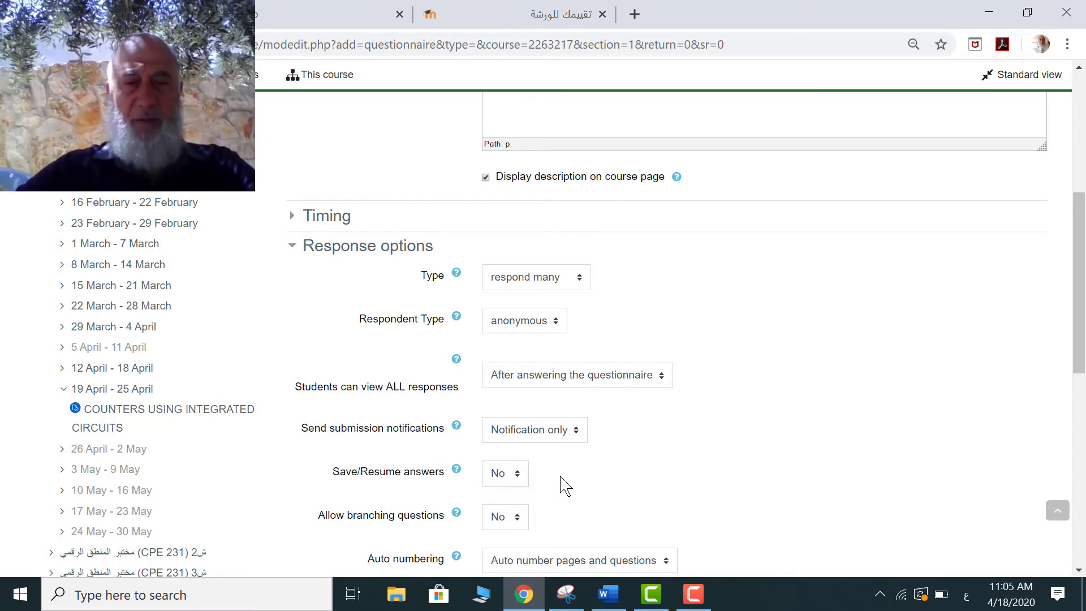
Allow branching questions in the response options and switch the setting back to No.
scroll(563, 484, down, 3)
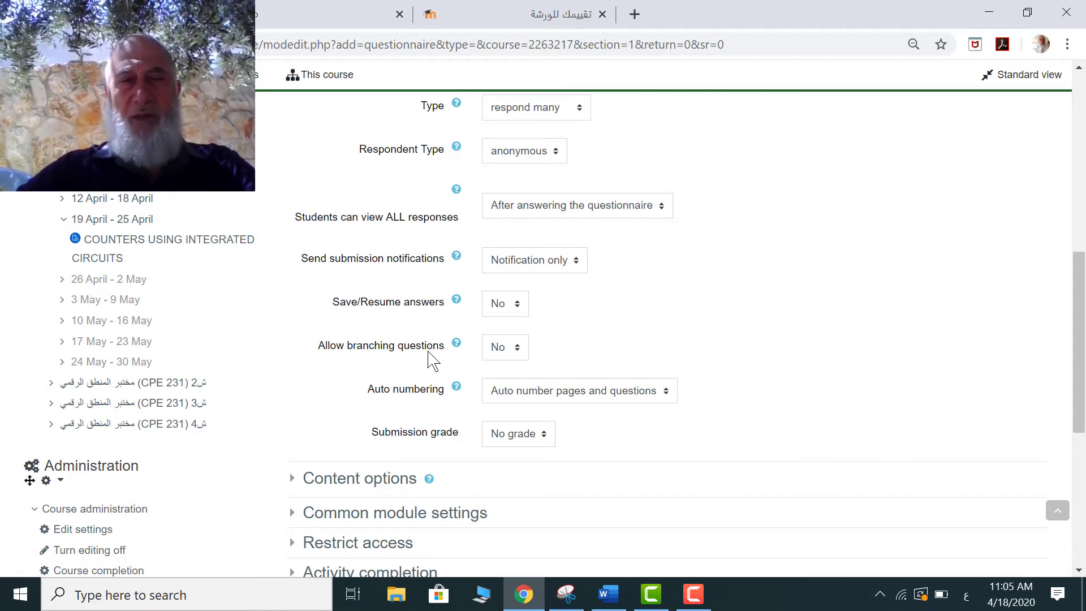
click(518, 348)
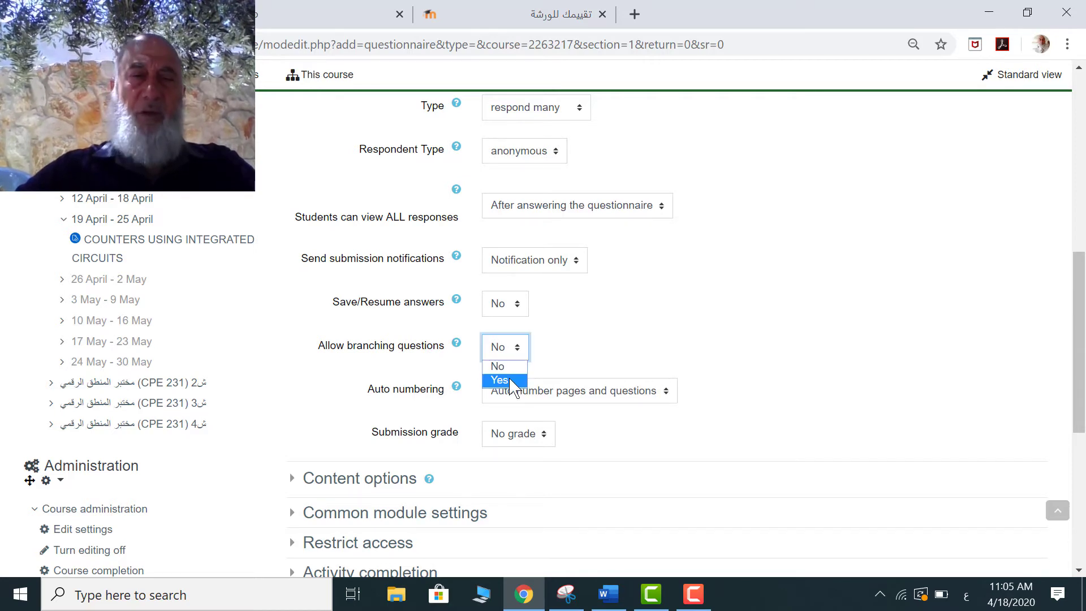
click(500, 380)
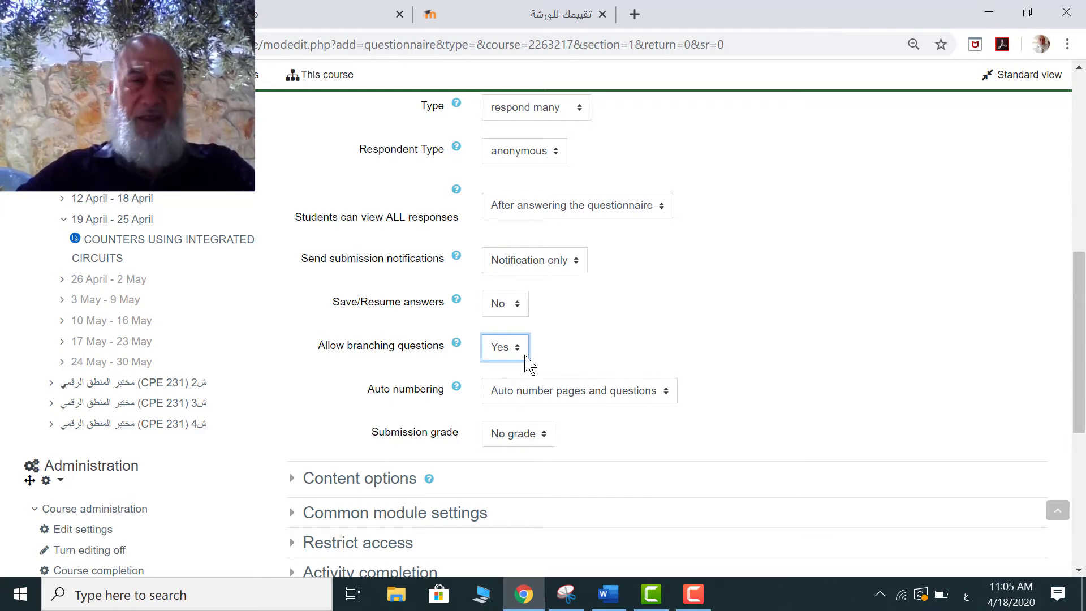
scroll(519, 350, up, 1)
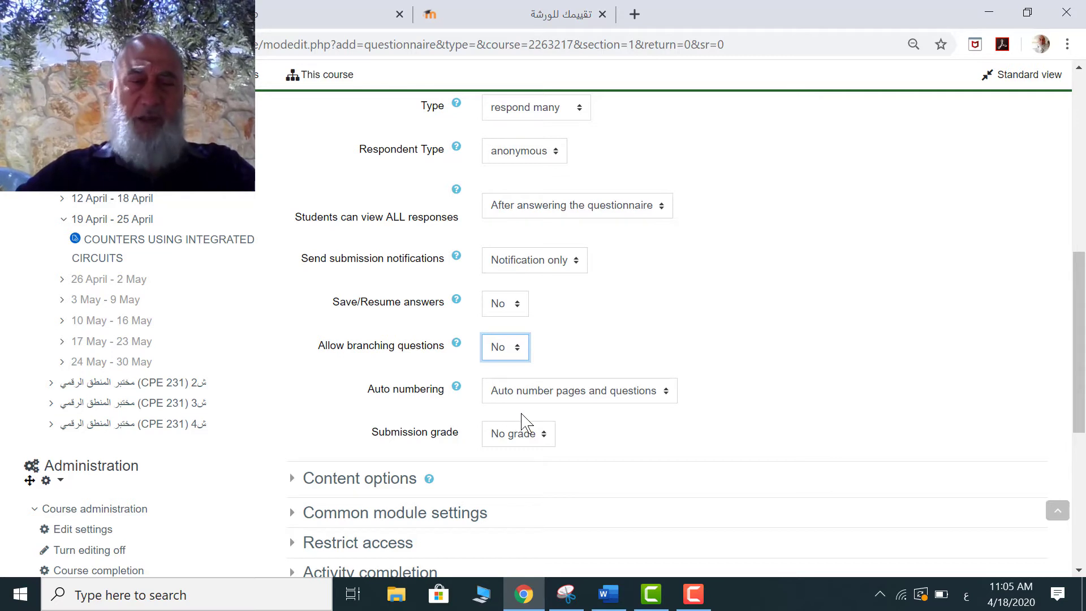
Review the available auto numbering choices and the list of submission grades without changing either setting.
click(667, 403)
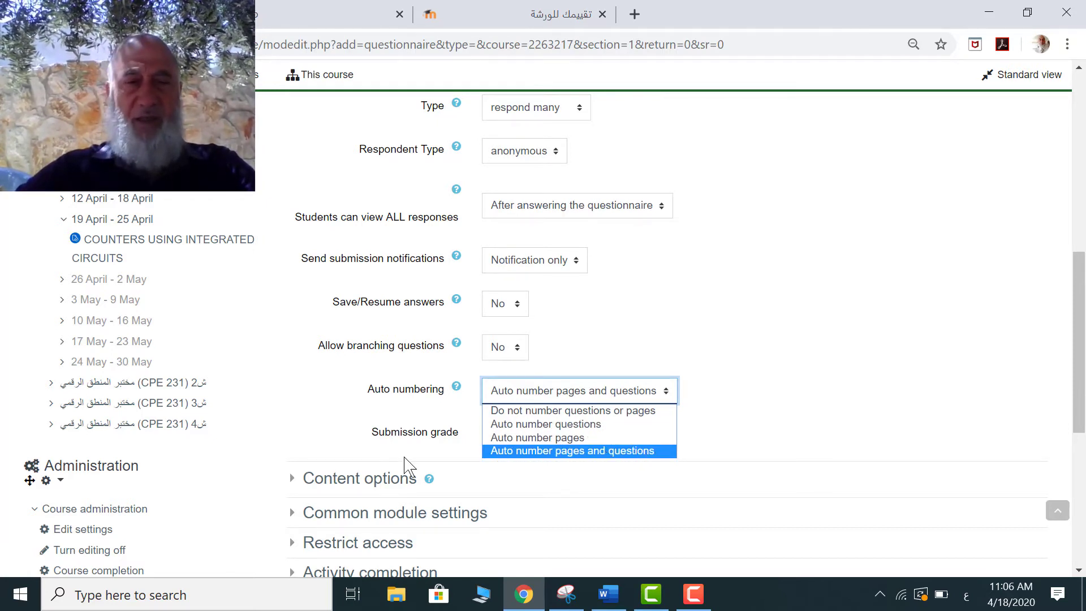
click(298, 421)
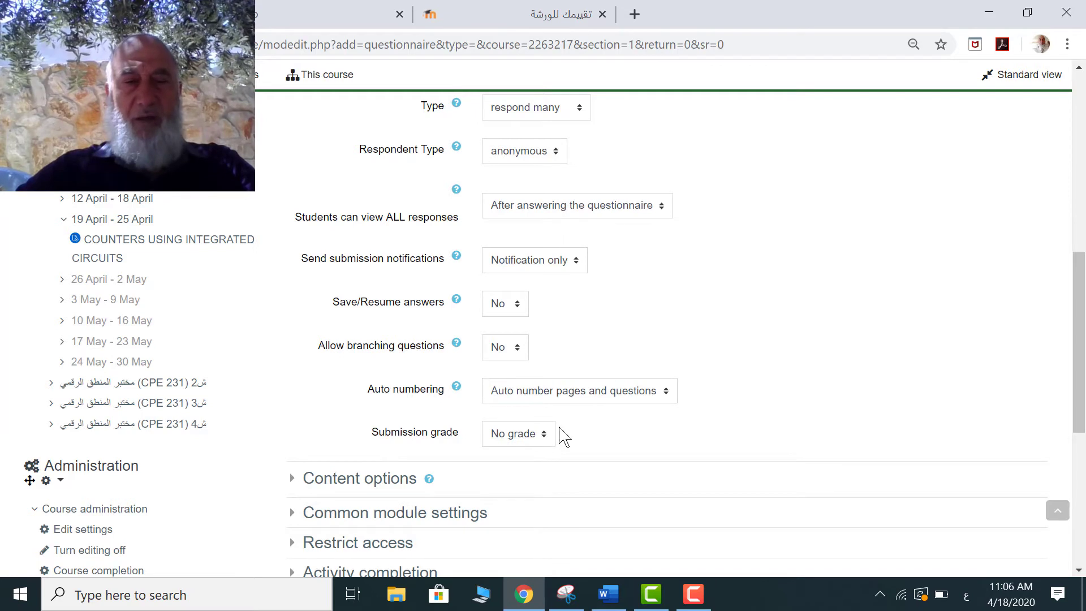
click(544, 436)
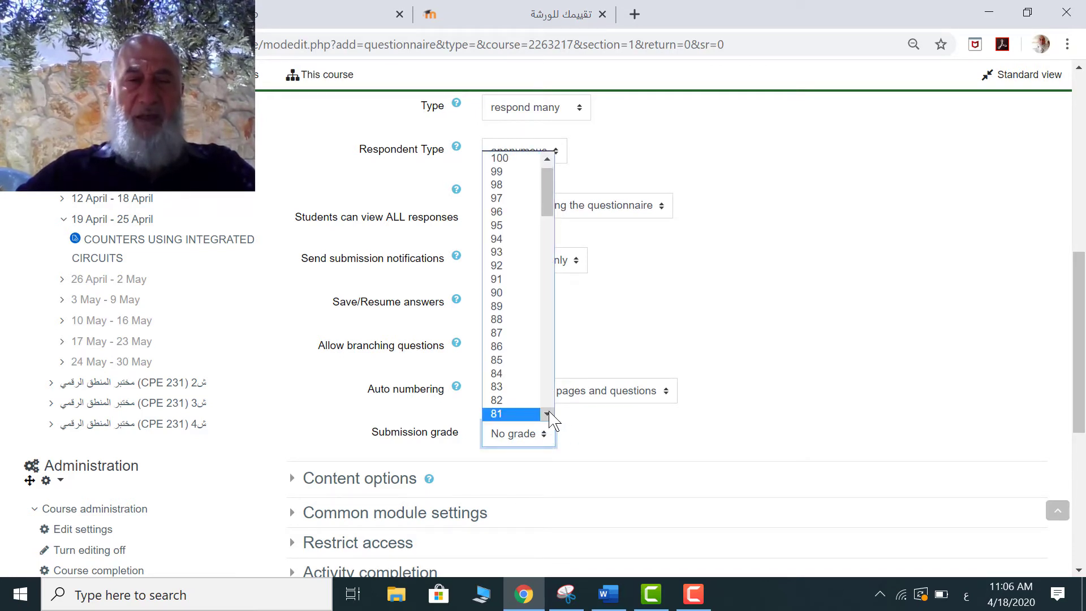
click(547, 414)
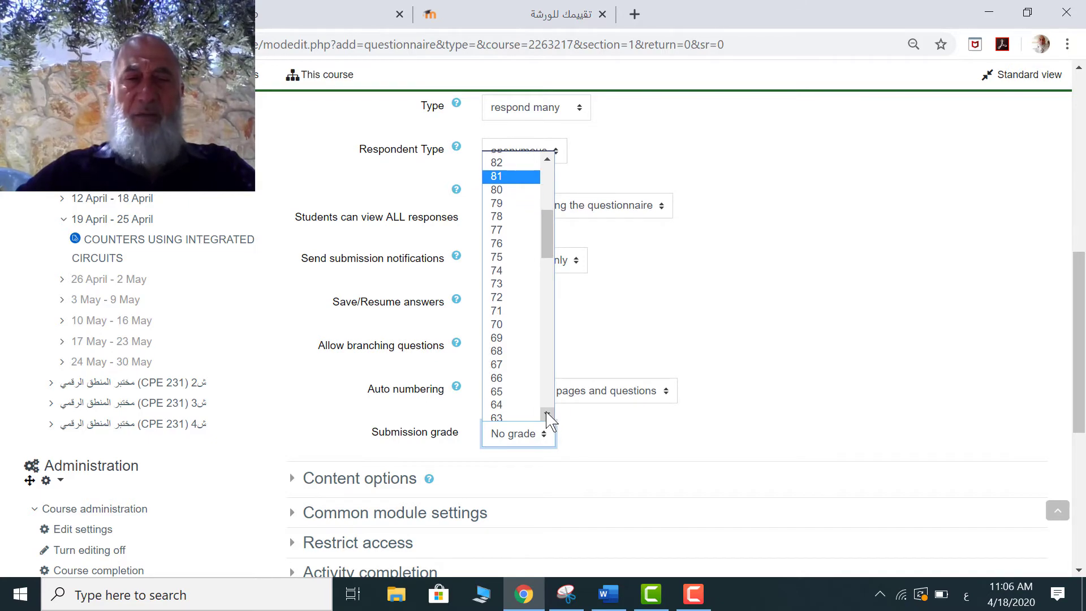
click(547, 415)
click(548, 416)
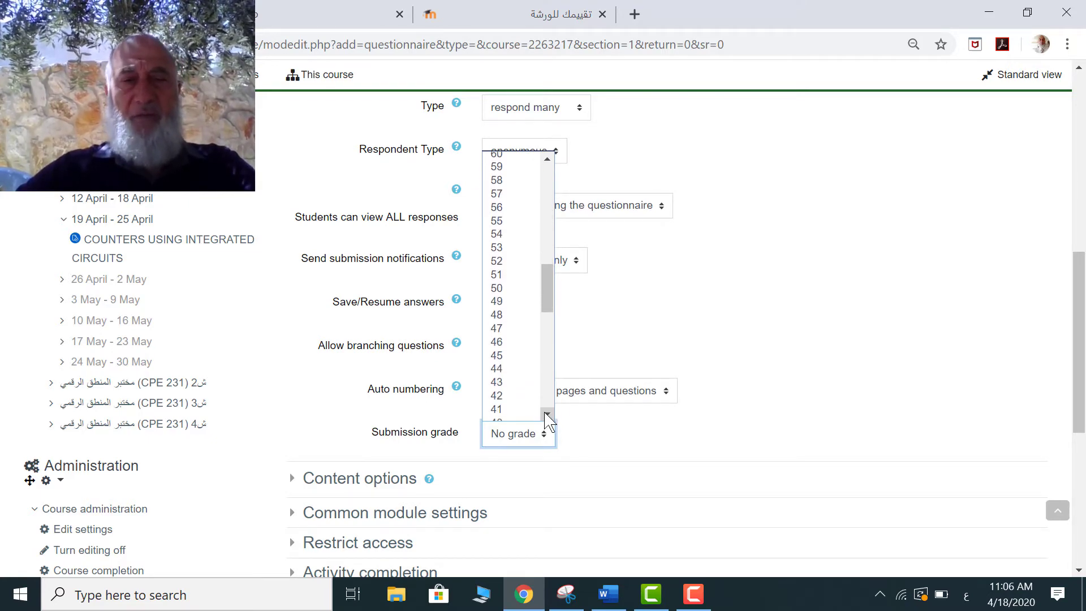
click(297, 416)
Save and display the questionnaire, and open its question management page for adding questions.
scroll(305, 415, down, 5)
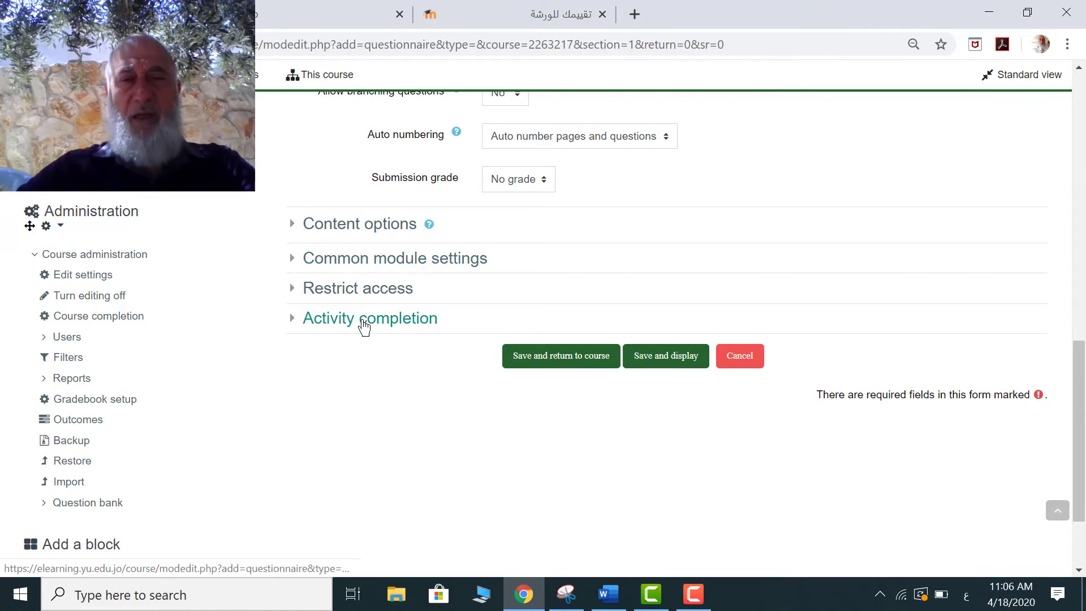
click(667, 358)
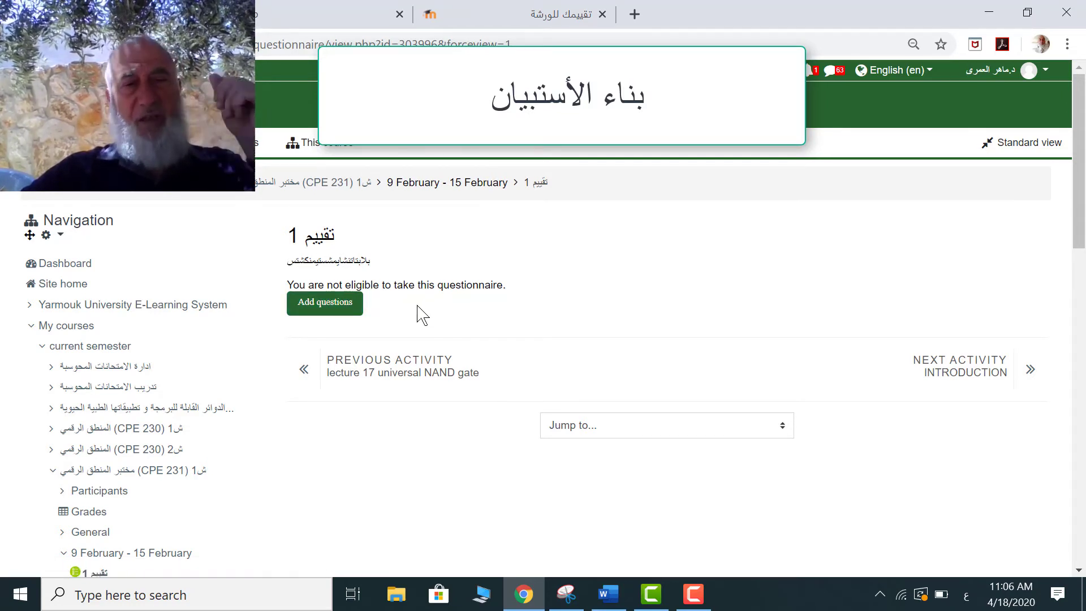
click(321, 305)
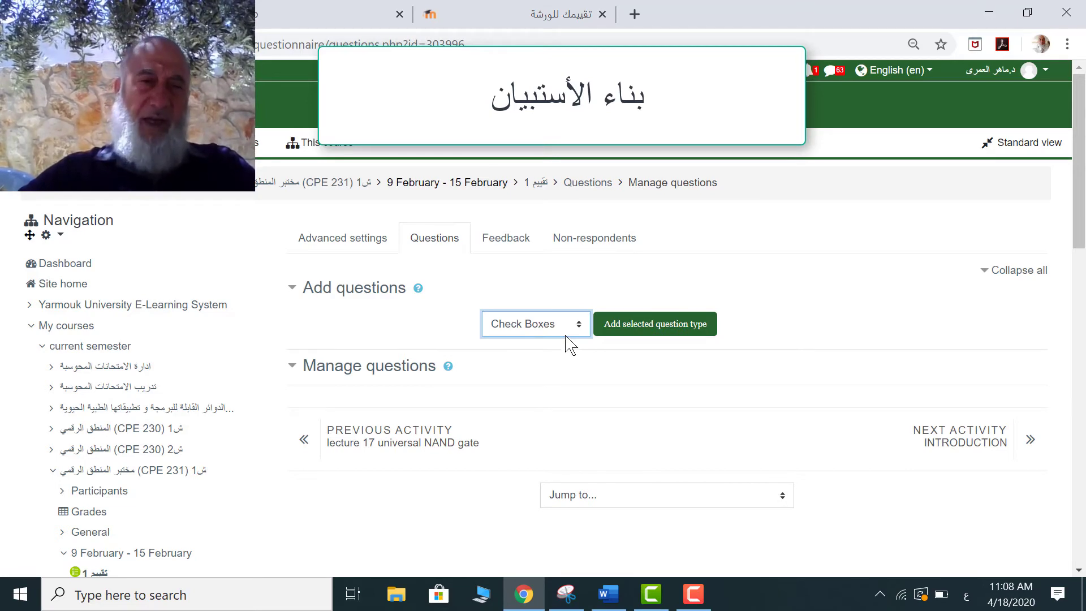
Add a Check Boxes question named 1 and make its response required.
click(579, 327)
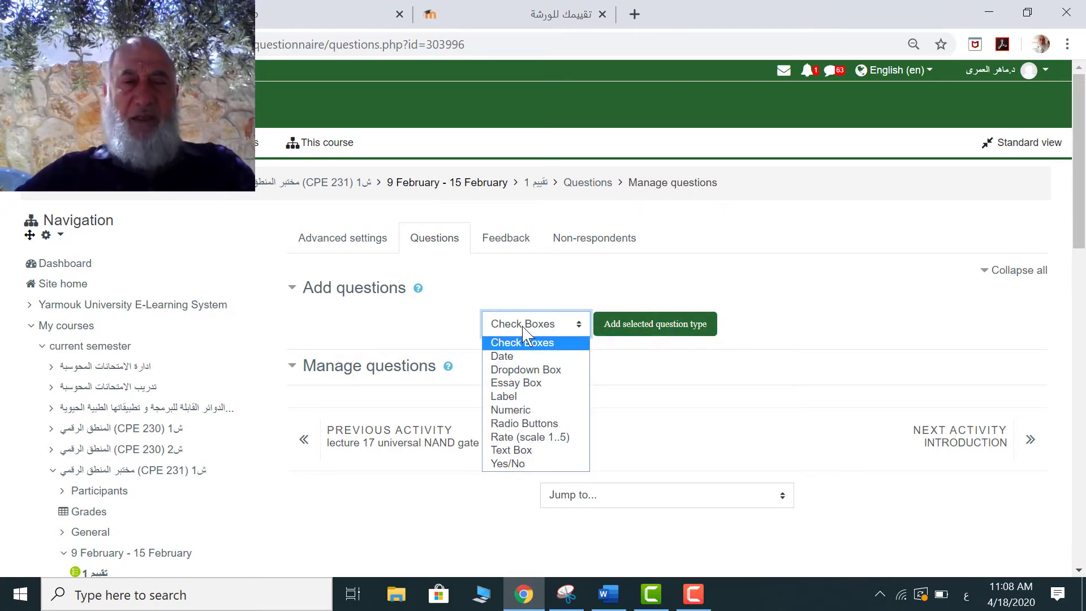
click(644, 328)
click(642, 326)
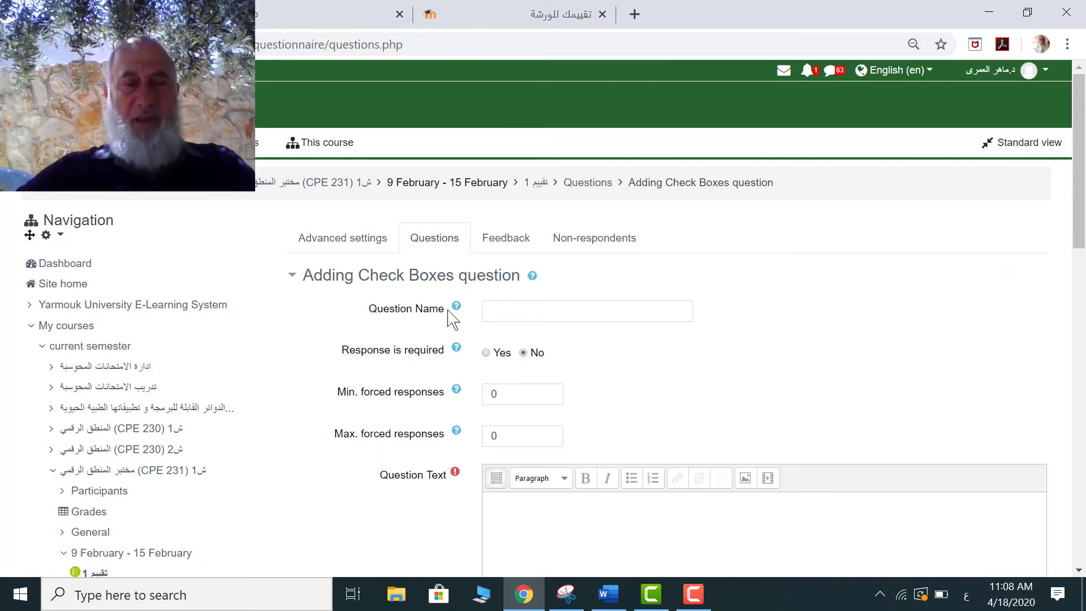
click(504, 312)
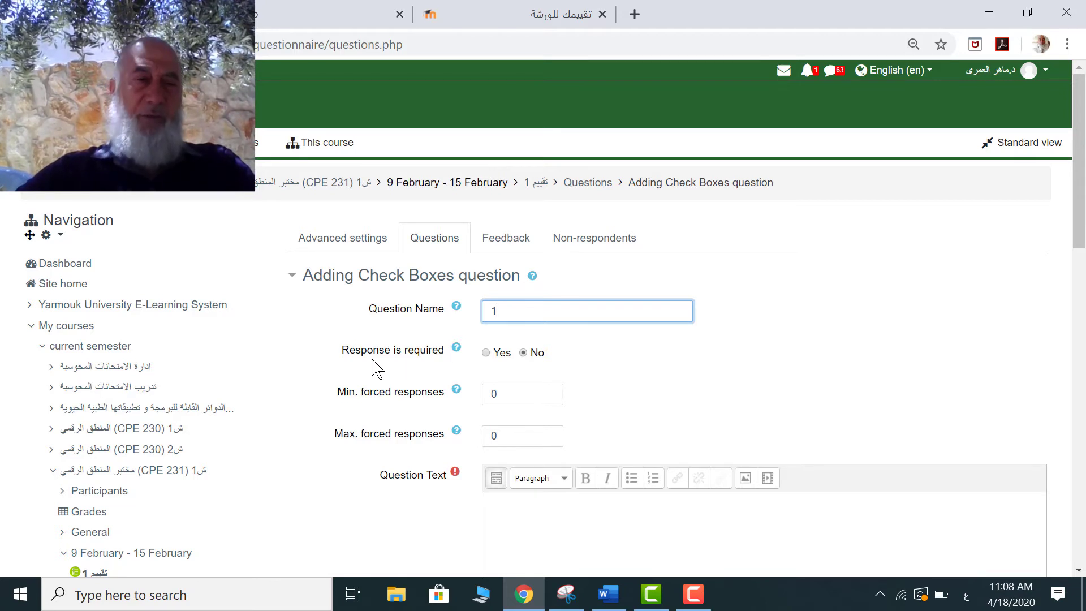
click(485, 353)
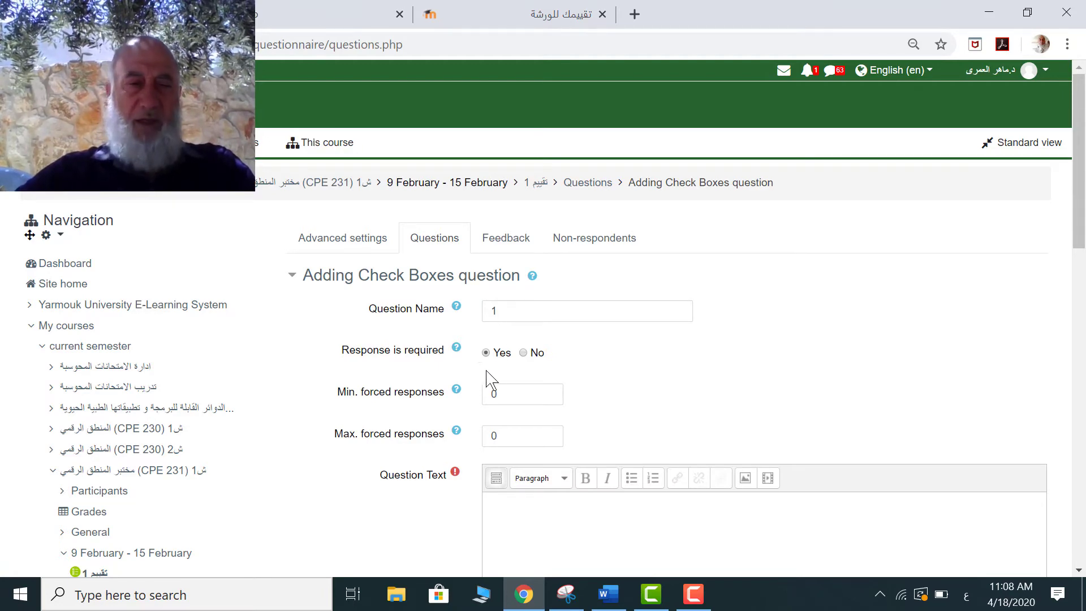
Enter aaa as the question text with x, y and z as possible answers on separate lines, and save the question.
scroll(472, 396, down, 3)
click(508, 309)
key(alt+shift)
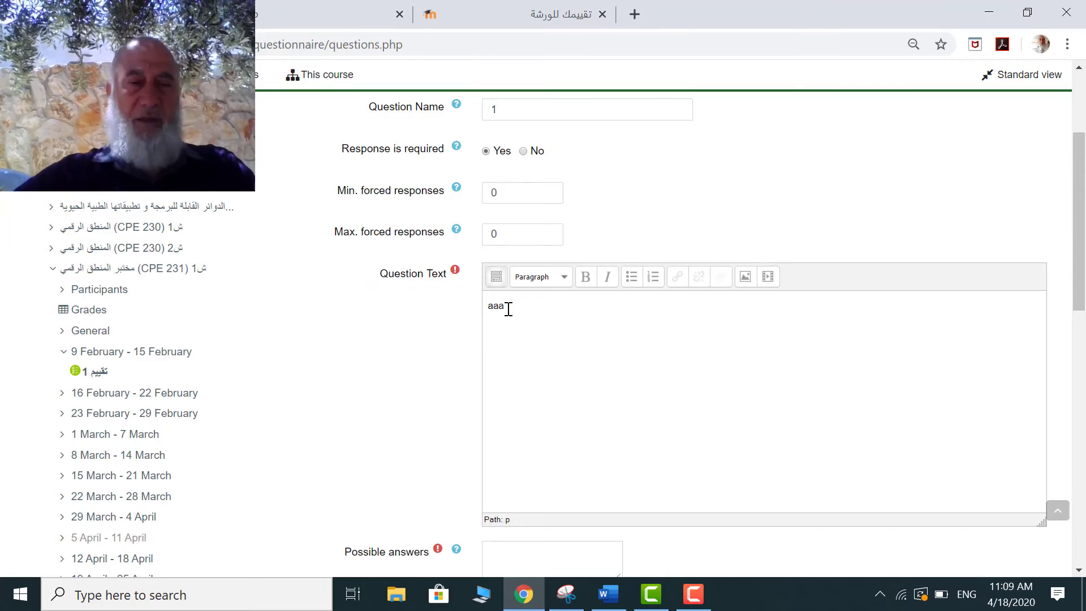
scroll(576, 296, down, 4)
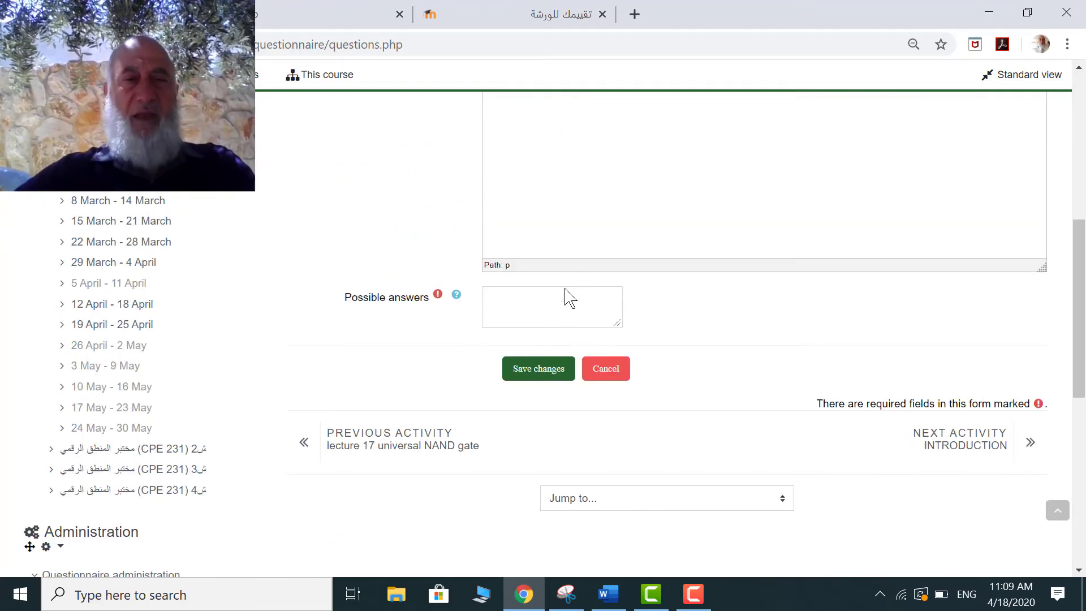
click(511, 308)
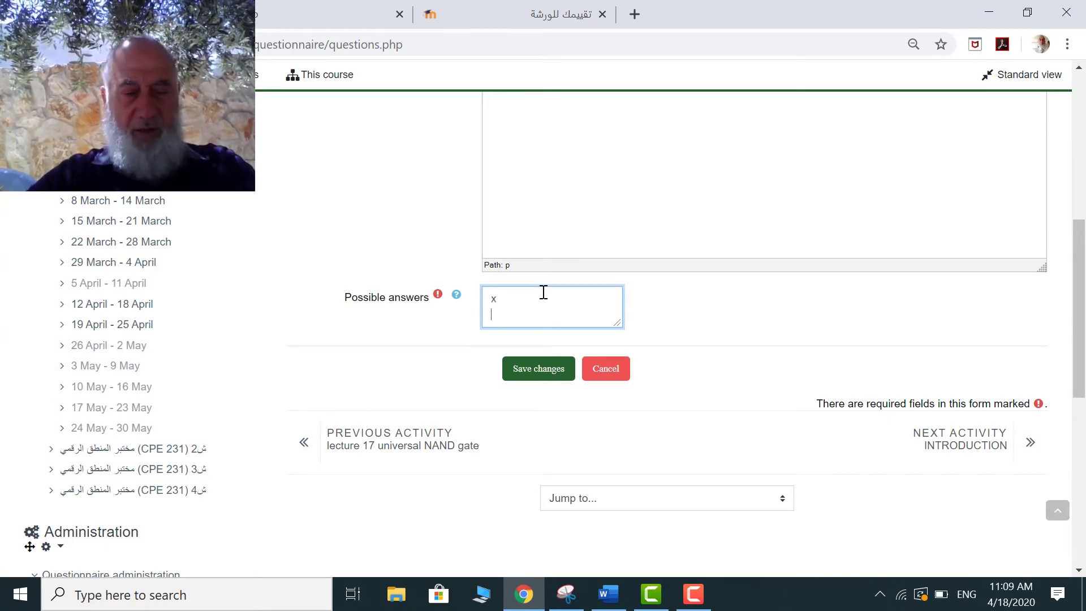
text(x)
key(Return)
text(y)
key(Return)
text(z)
click(562, 370)
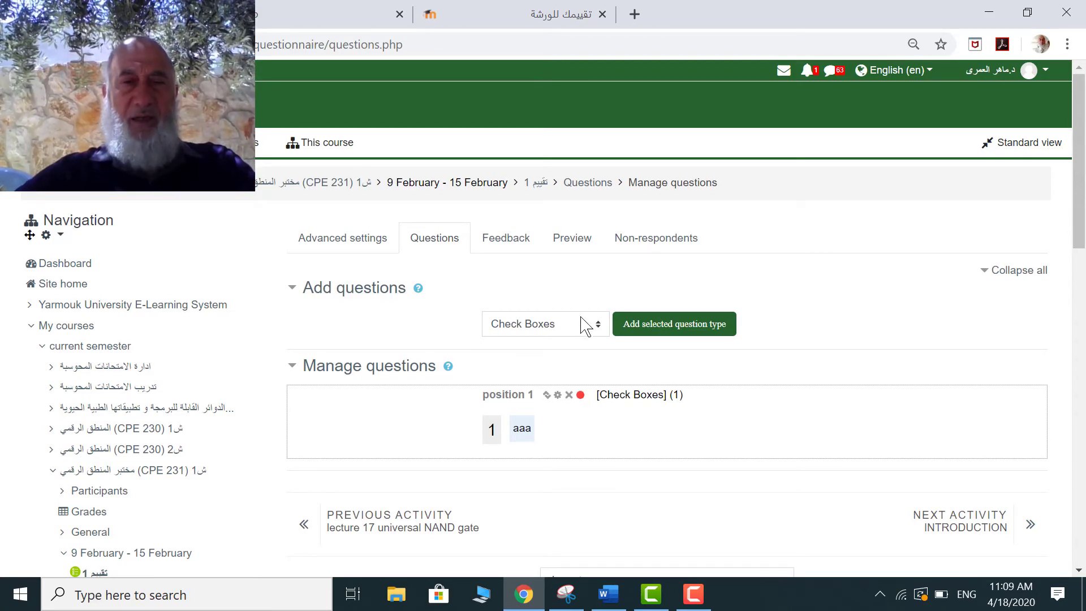
Preview the questionnaire, answer question aaa with x, and submit the preview.
click(577, 240)
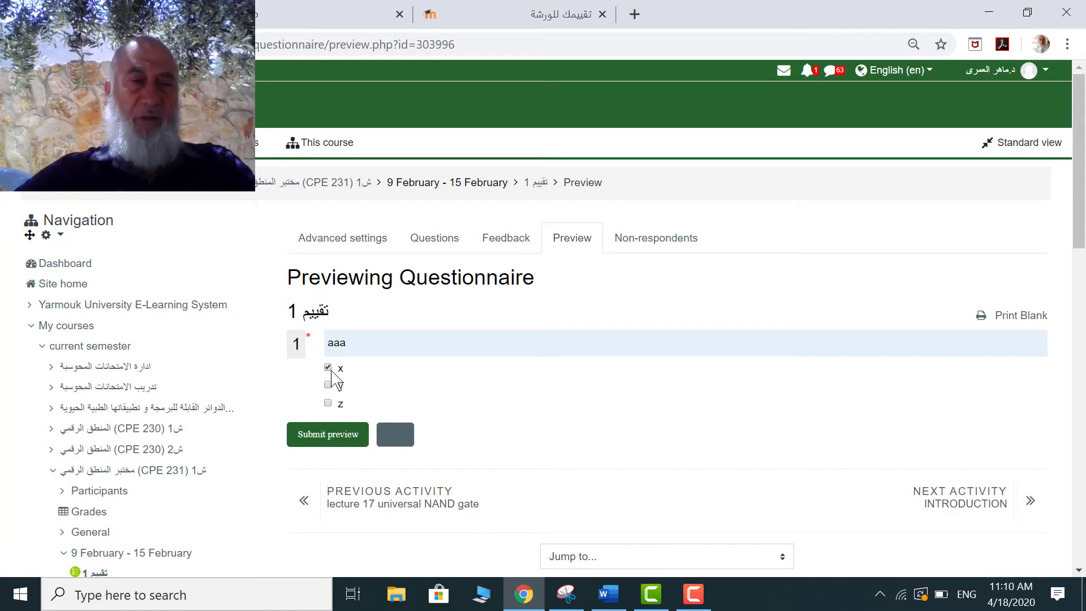
click(332, 445)
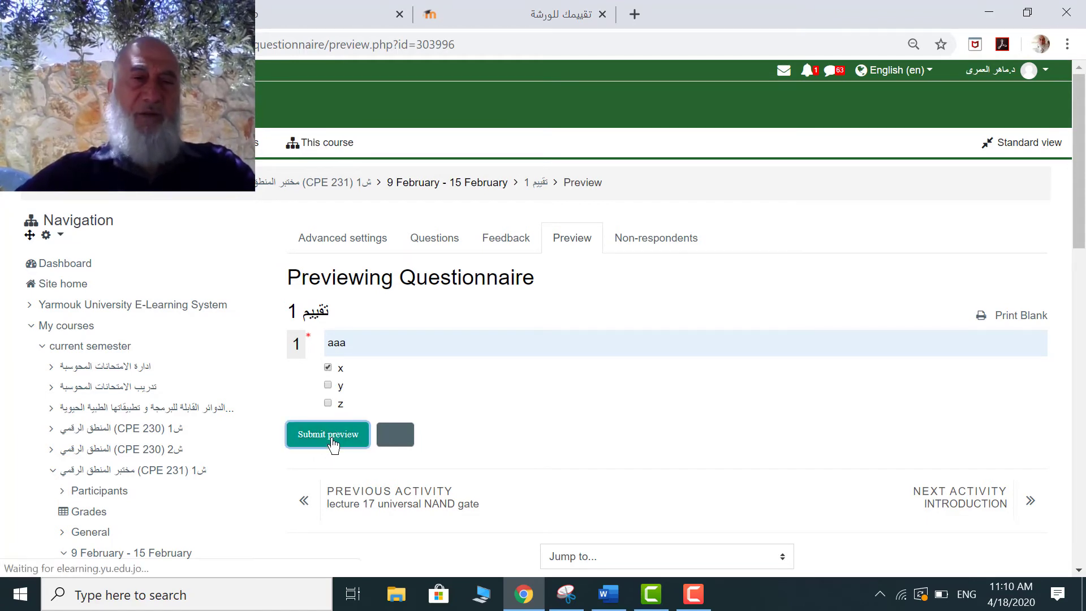
Return to the questionnaire's questions and start another Check Boxes question named 2 with bbb as its question text.
click(448, 243)
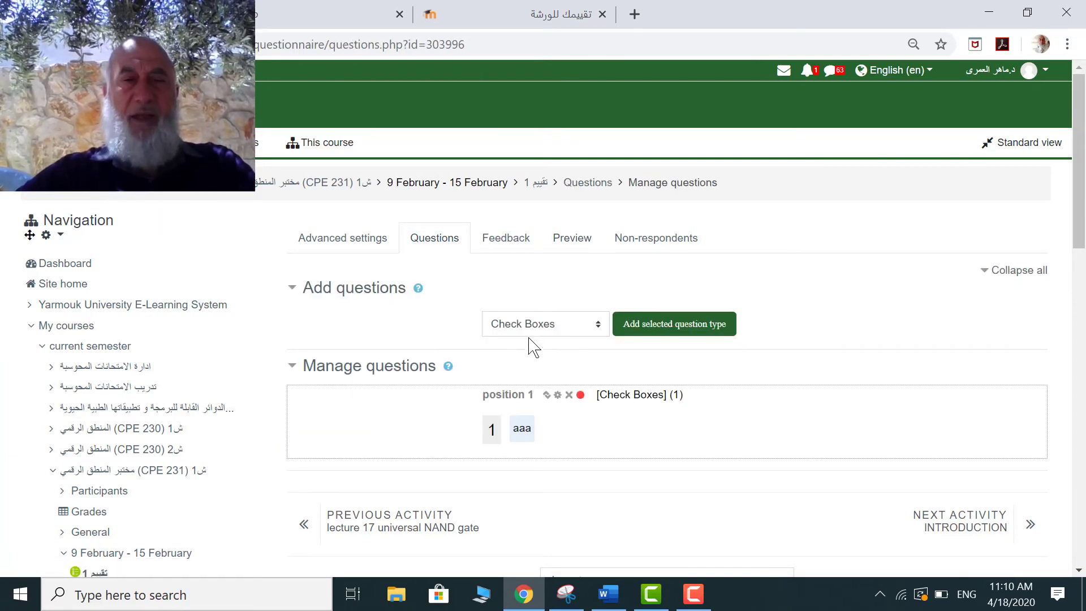
click(671, 337)
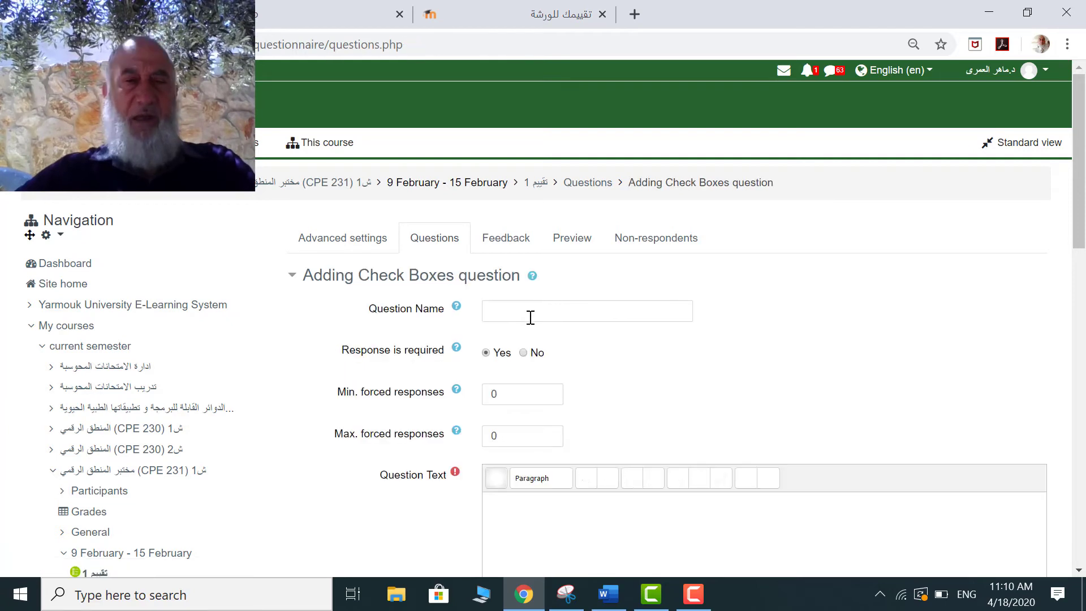
click(520, 313)
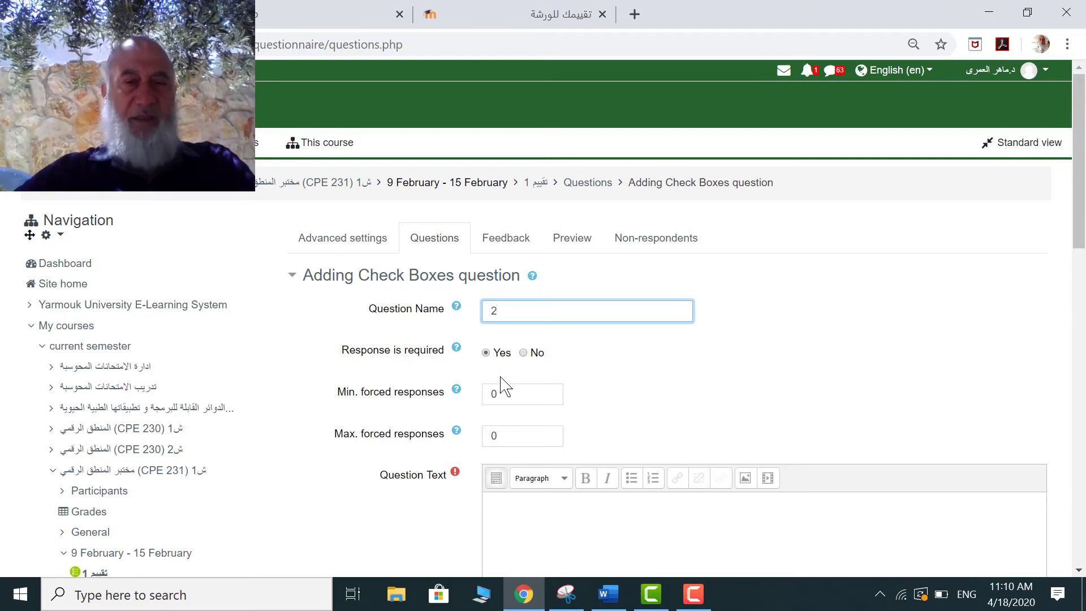
scroll(515, 389, down, 3)
click(528, 325)
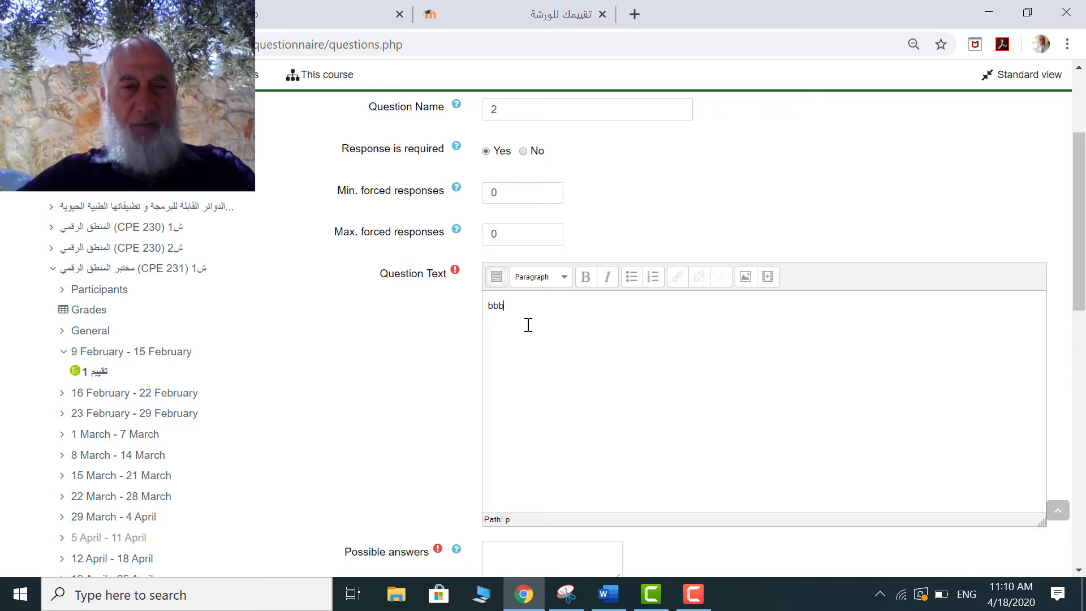
Enter x, y and z on separate lines as possible answers for question bbb, and save the question.
scroll(501, 383, down, 4)
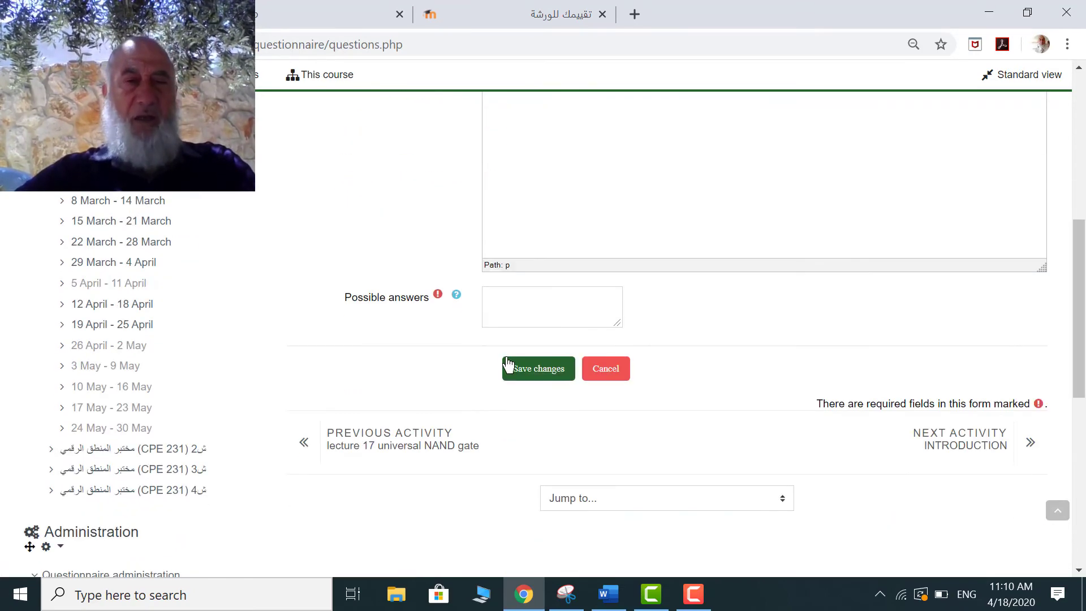
click(511, 304)
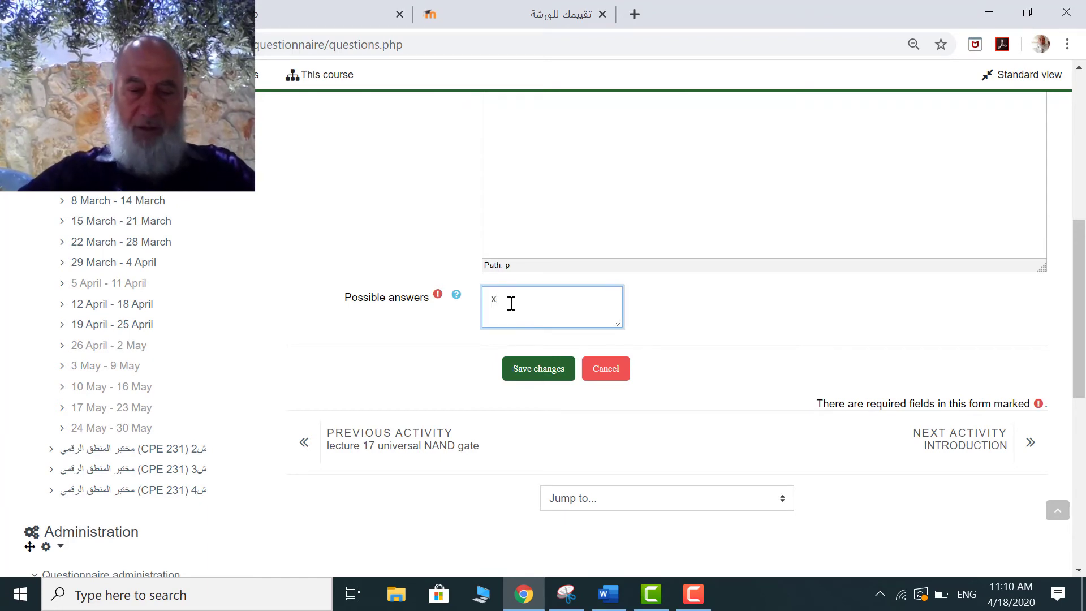
text(x)
key(Return)
text(y)
key(Return)
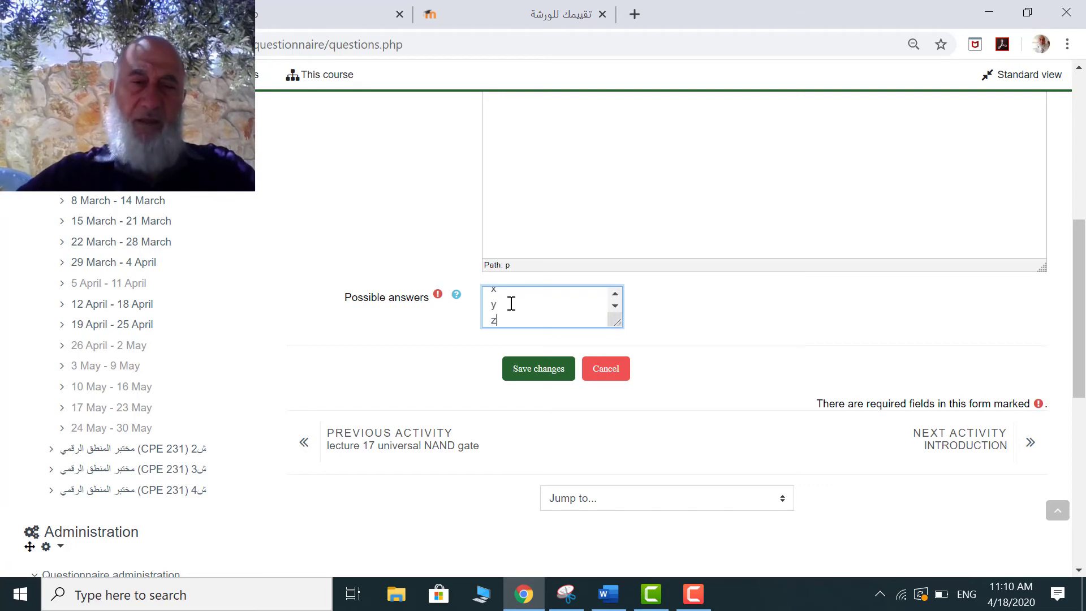
click(553, 375)
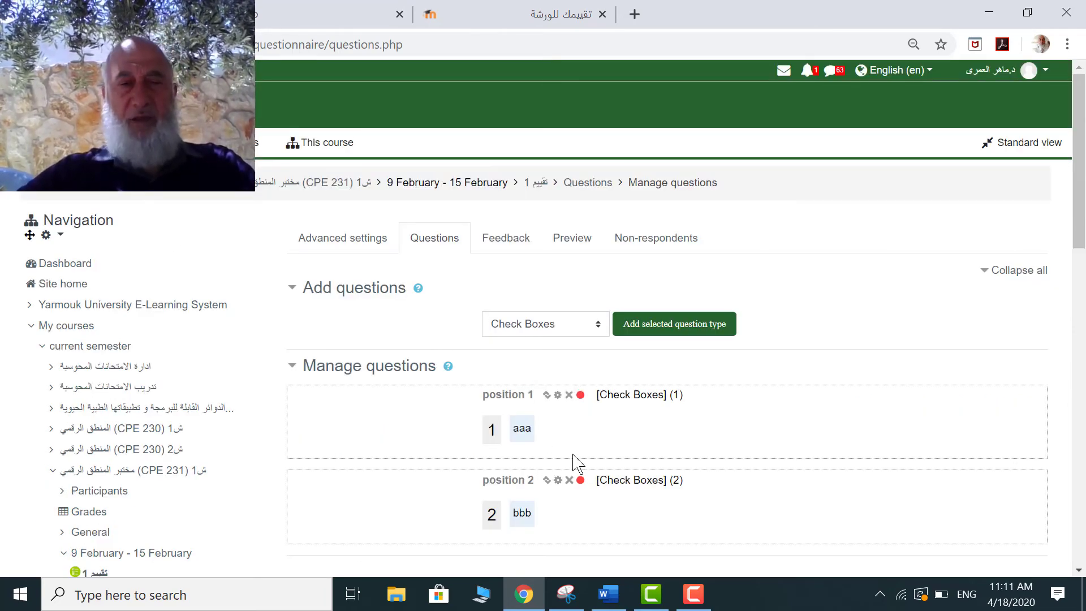
Preview the questionnaire, answer question aaa with y and question bbb with z, and submit the preview.
scroll(599, 452, down, 2)
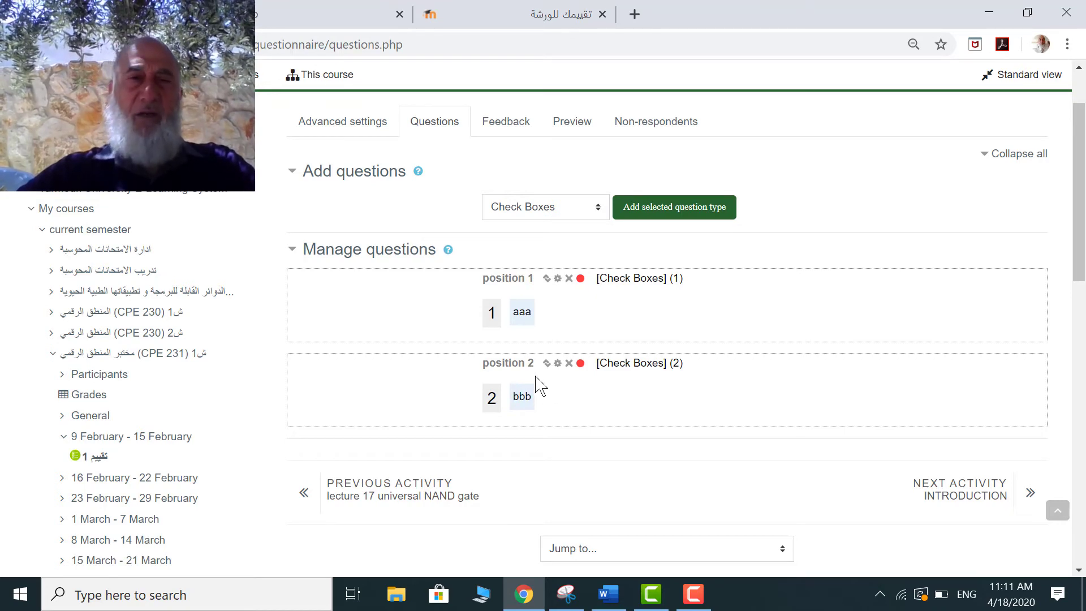
click(574, 127)
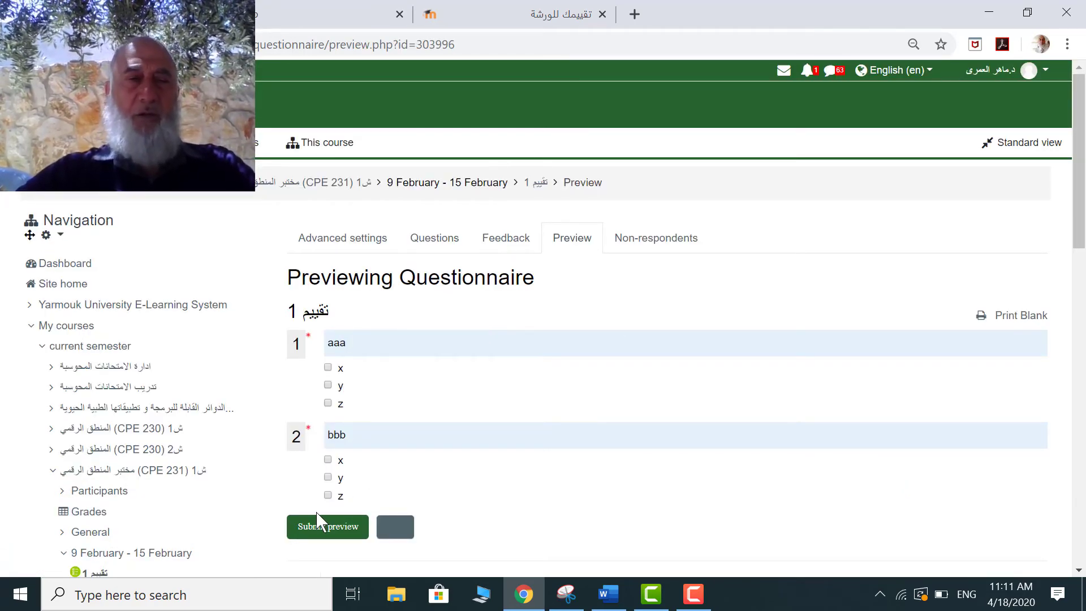
click(331, 386)
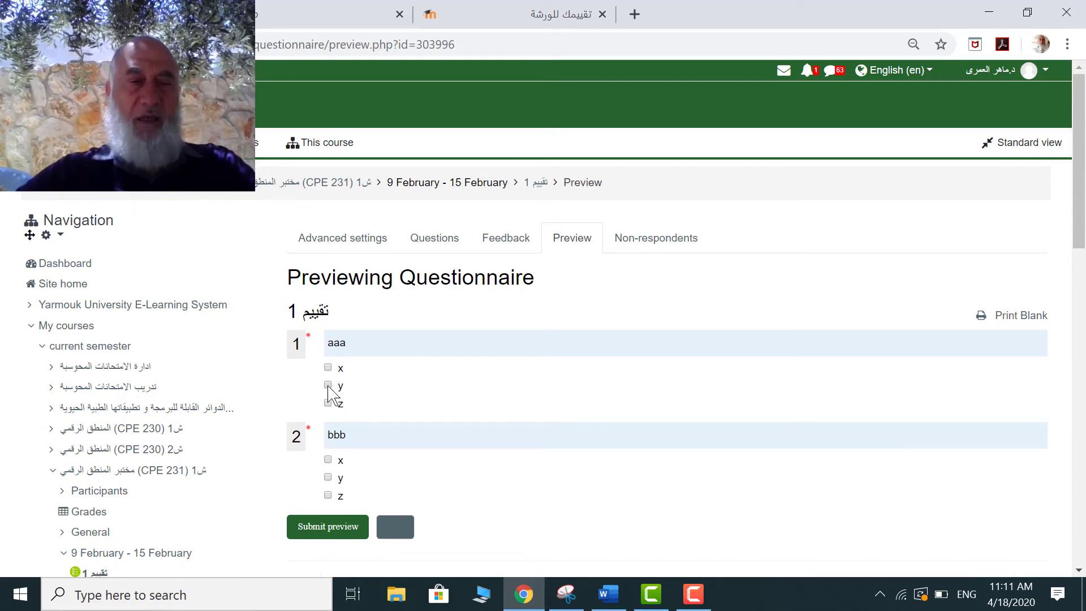
click(328, 495)
click(328, 526)
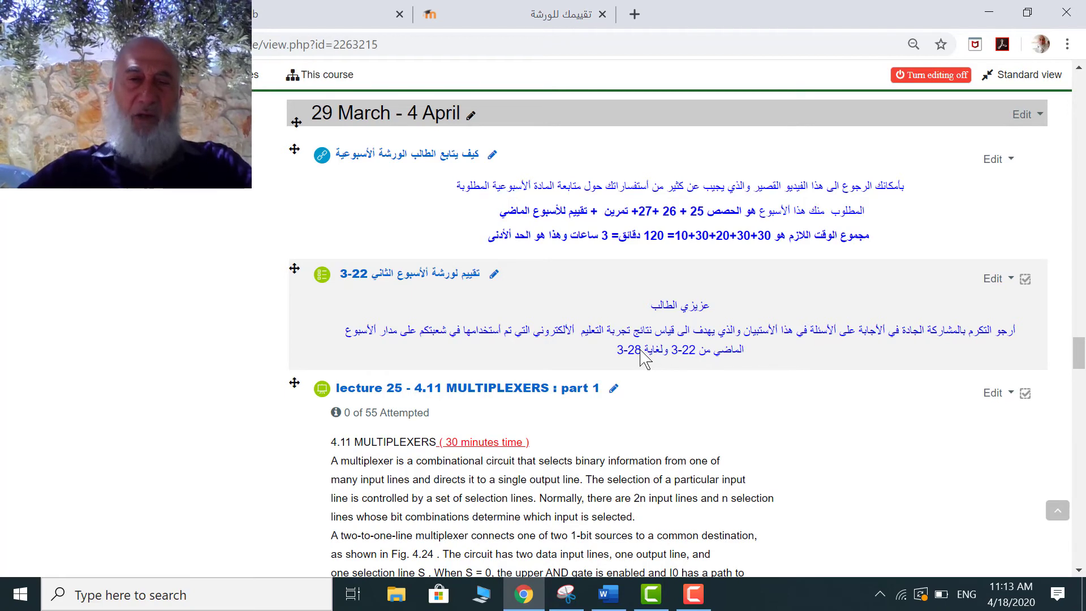
Open the week-two workshop evaluation questionnaire in the 29 March - 4 April section and examine all its responses question by question.
click(449, 278)
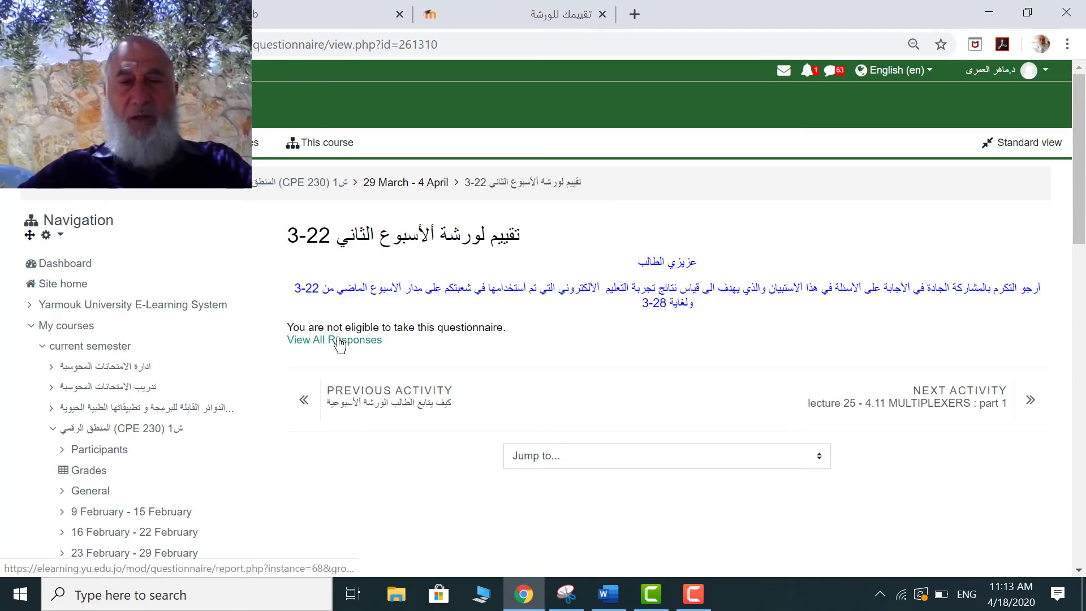
click(340, 340)
scroll(559, 355, down, 3)
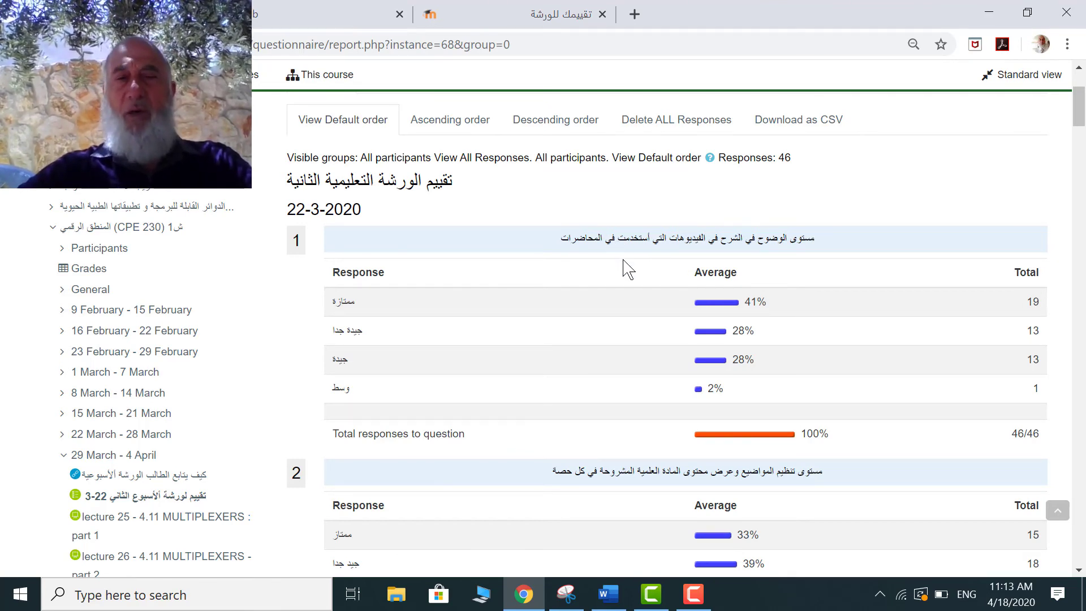
scroll(628, 269, down, 1)
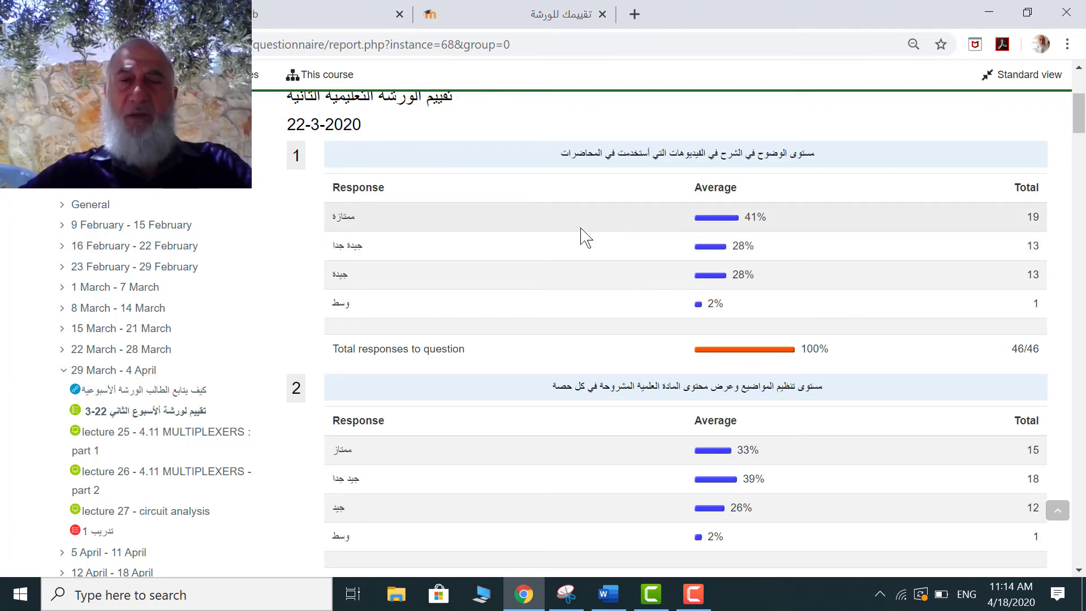
scroll(583, 235, down, 3)
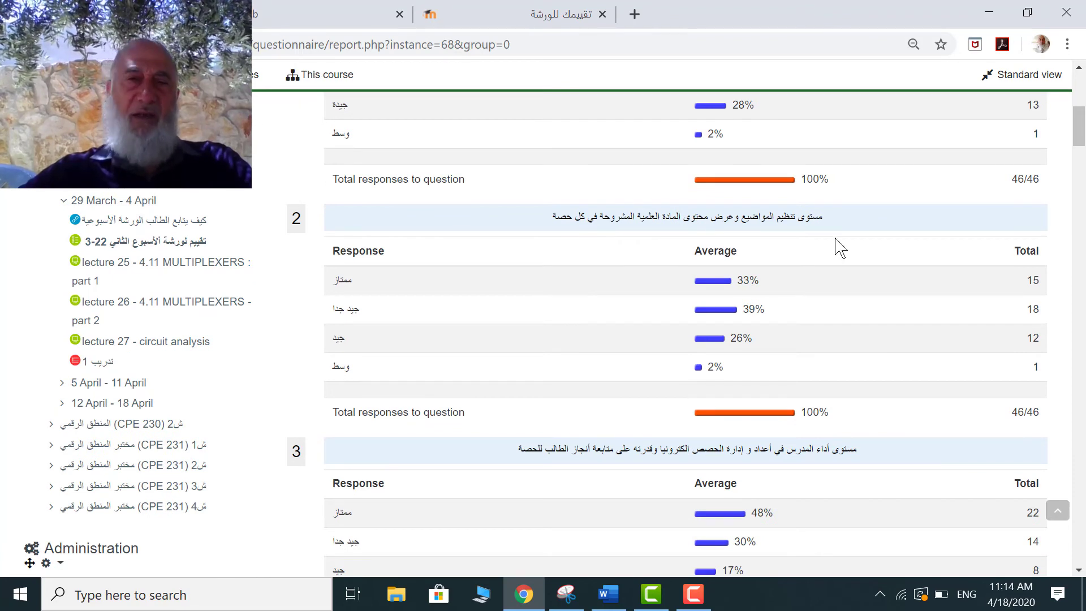